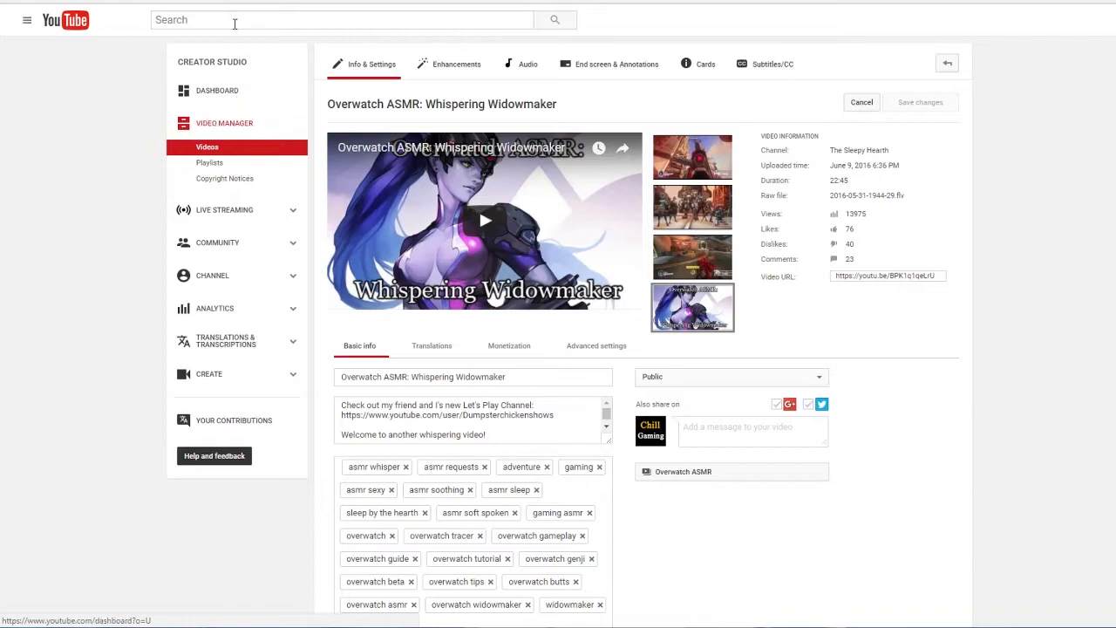
Step: Return to the video list and look through the channel's most viewed uploads
key(alt+Left)
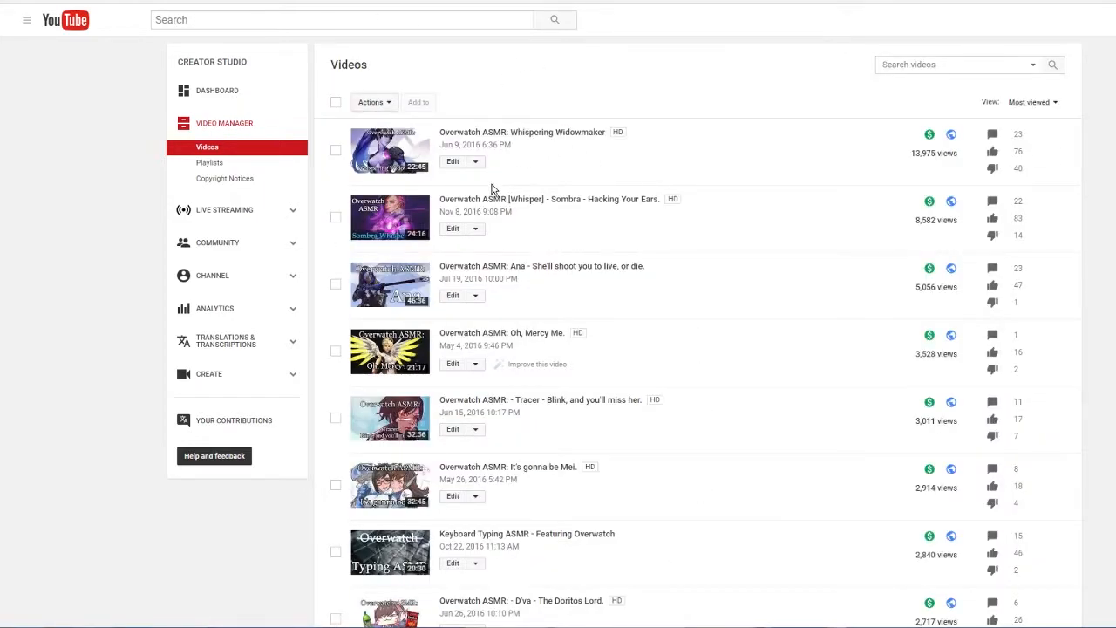
scroll(850, 375, down, 10)
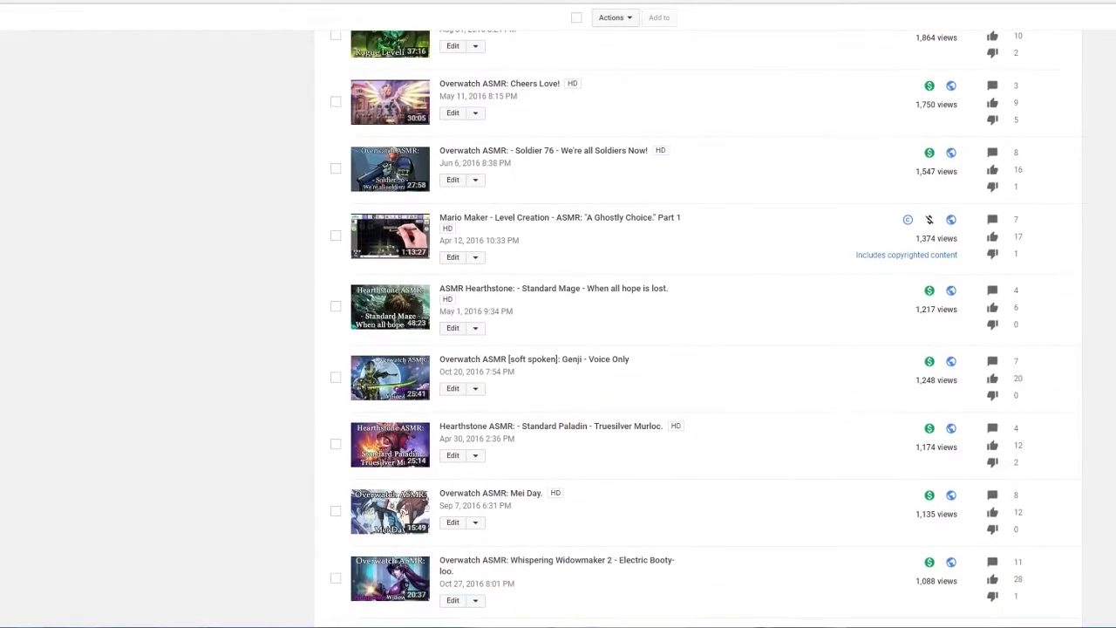
scroll(850, 375, up, 8)
scroll(698, 348, up, 3)
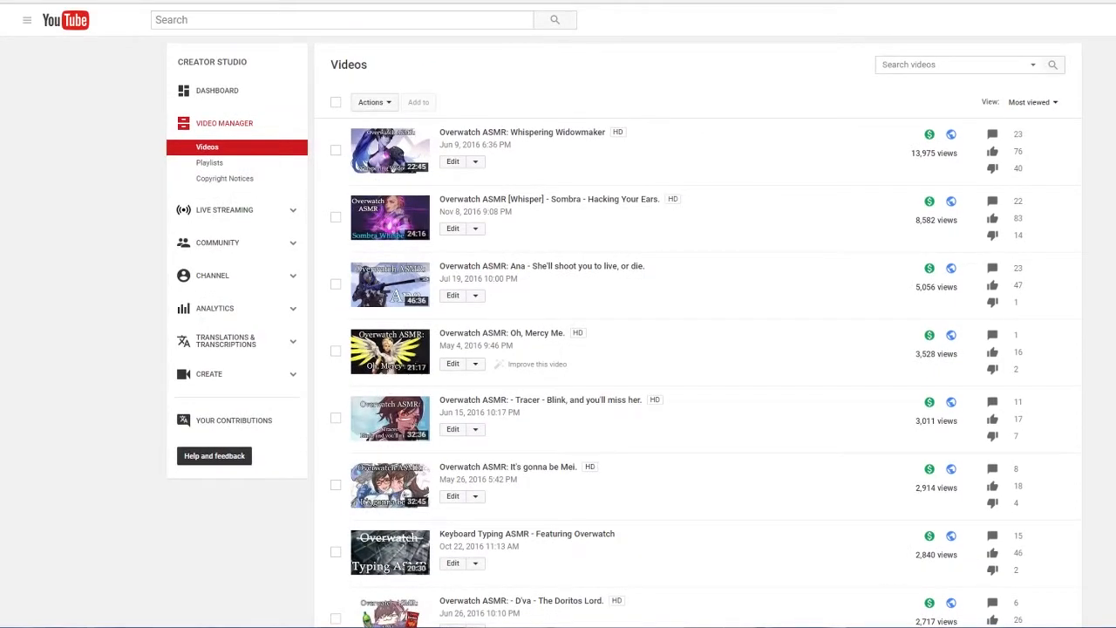
Step: Open the end screen editor for the video "Overwatch ASMR: Whispering Widowmaker"
click(475, 165)
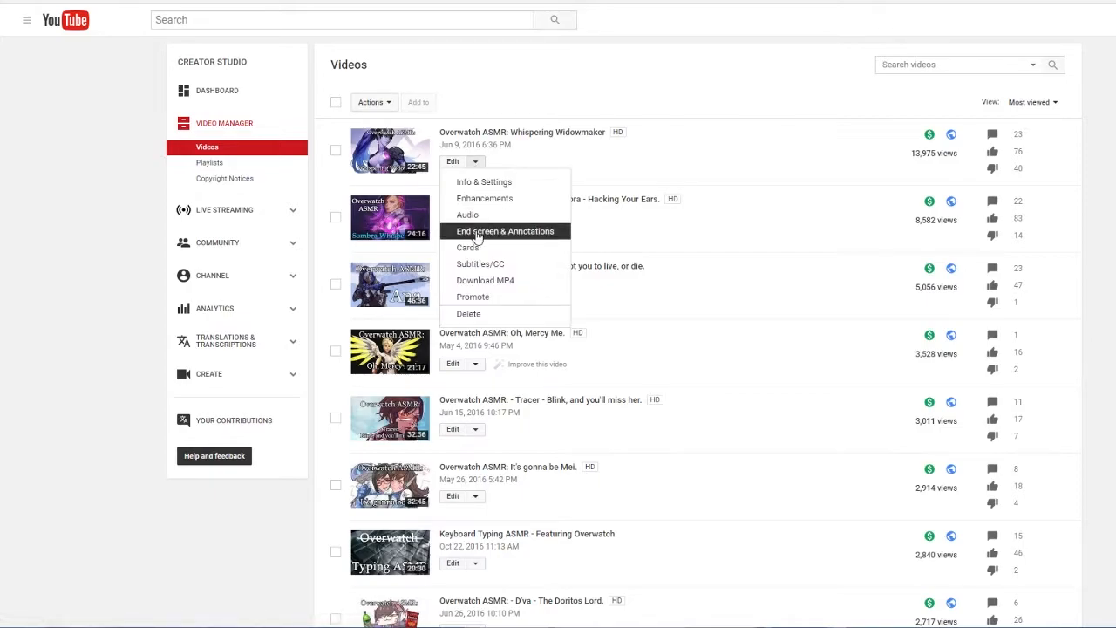
click(497, 123)
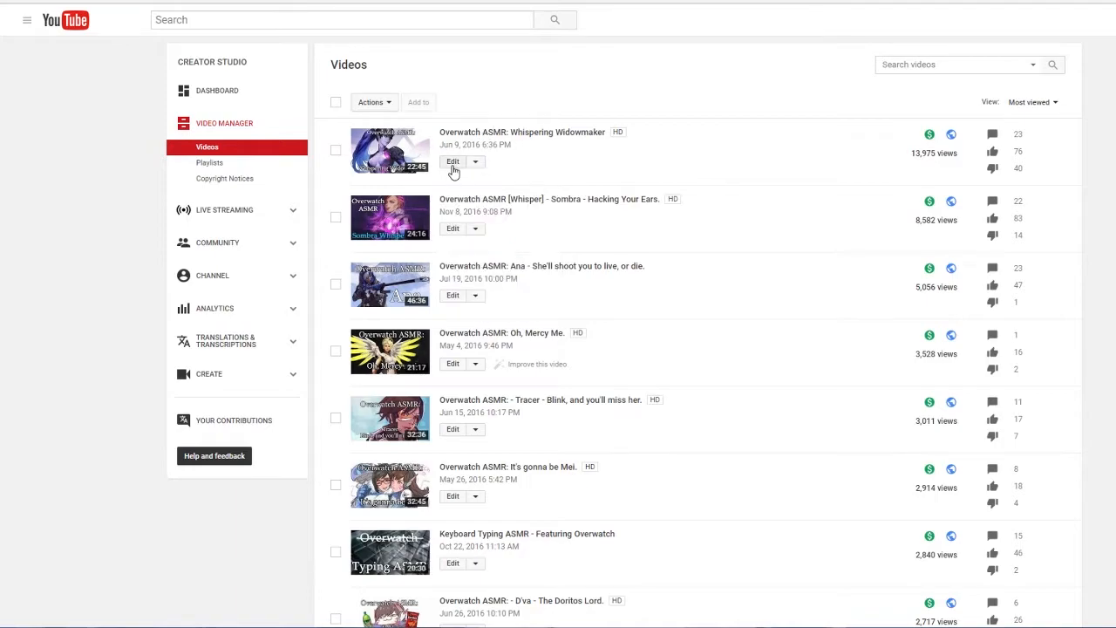
click(452, 166)
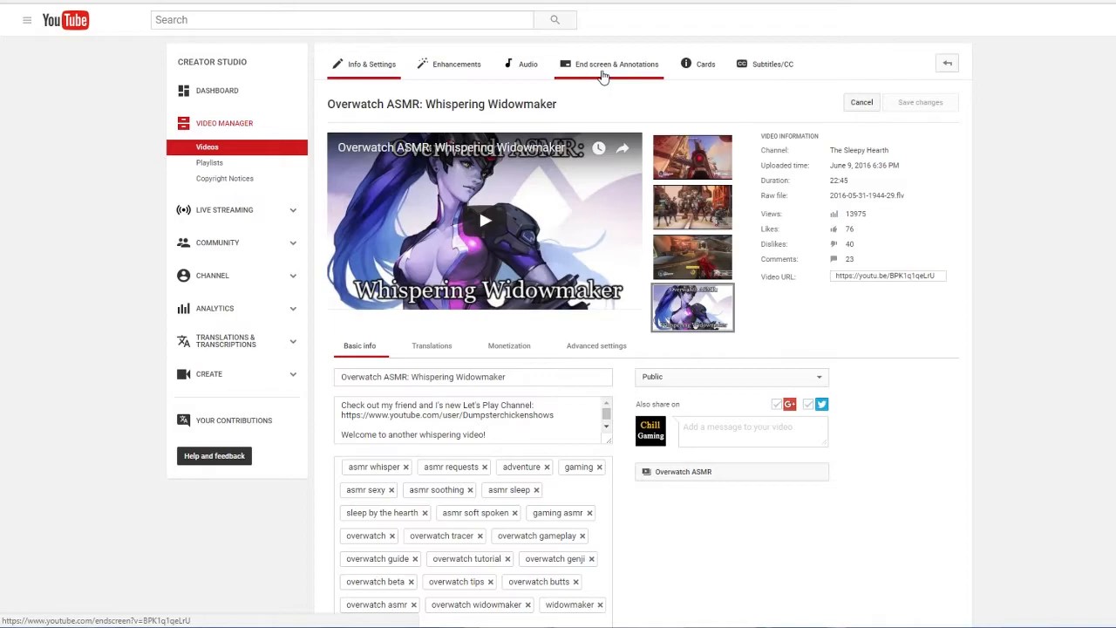
click(601, 76)
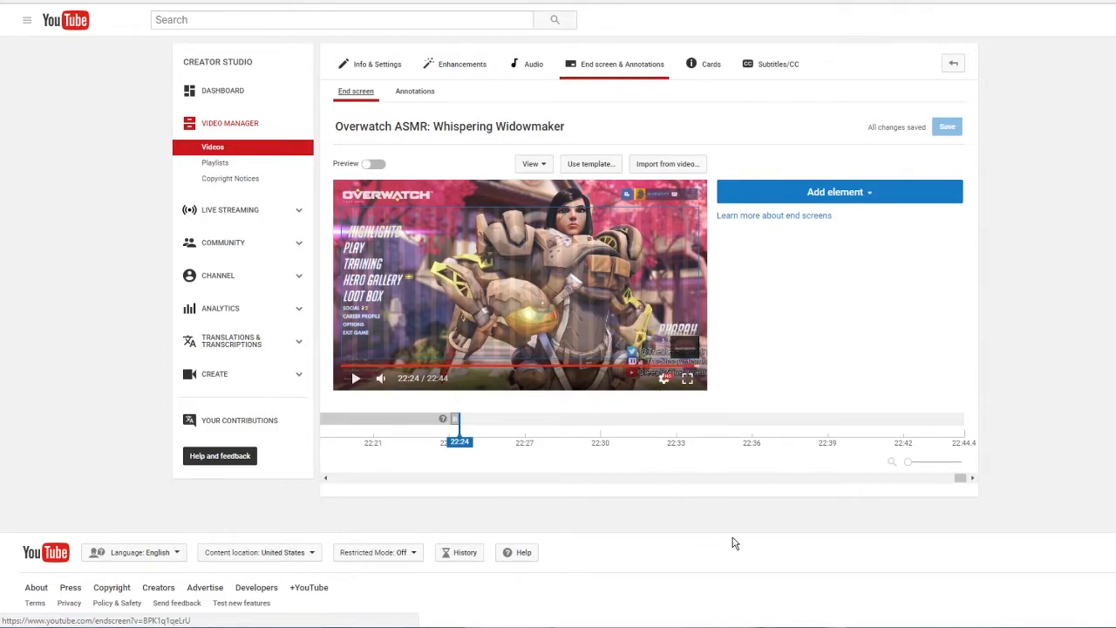
Step: Read the notice about annotations, return to the end screen editor and check its grid and snapping options
mouse_move(383, 424)
click(408, 96)
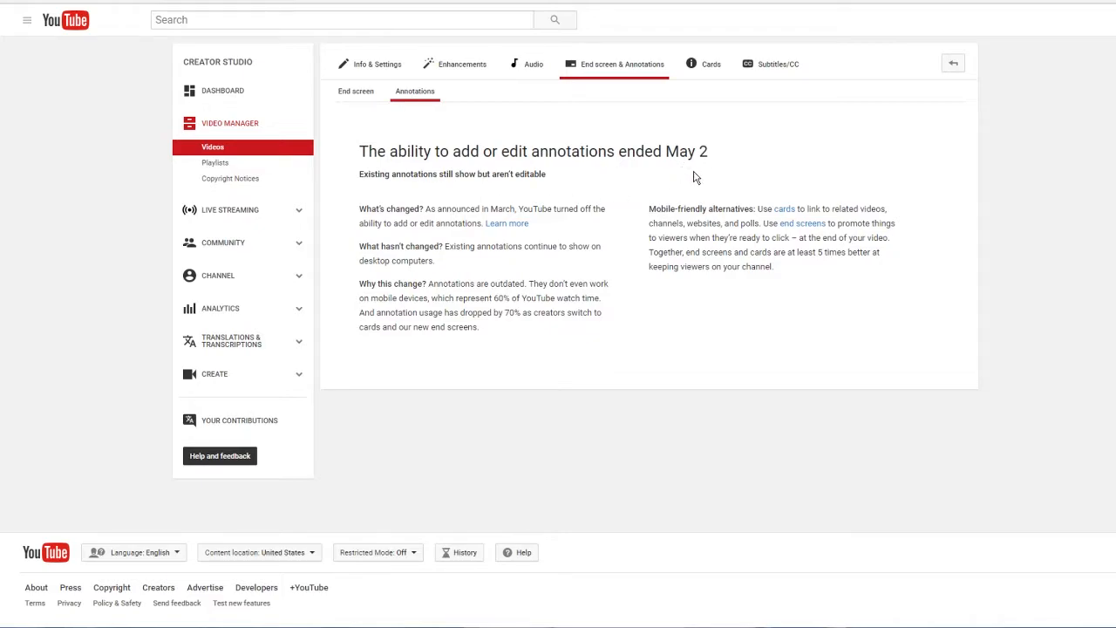
click(362, 98)
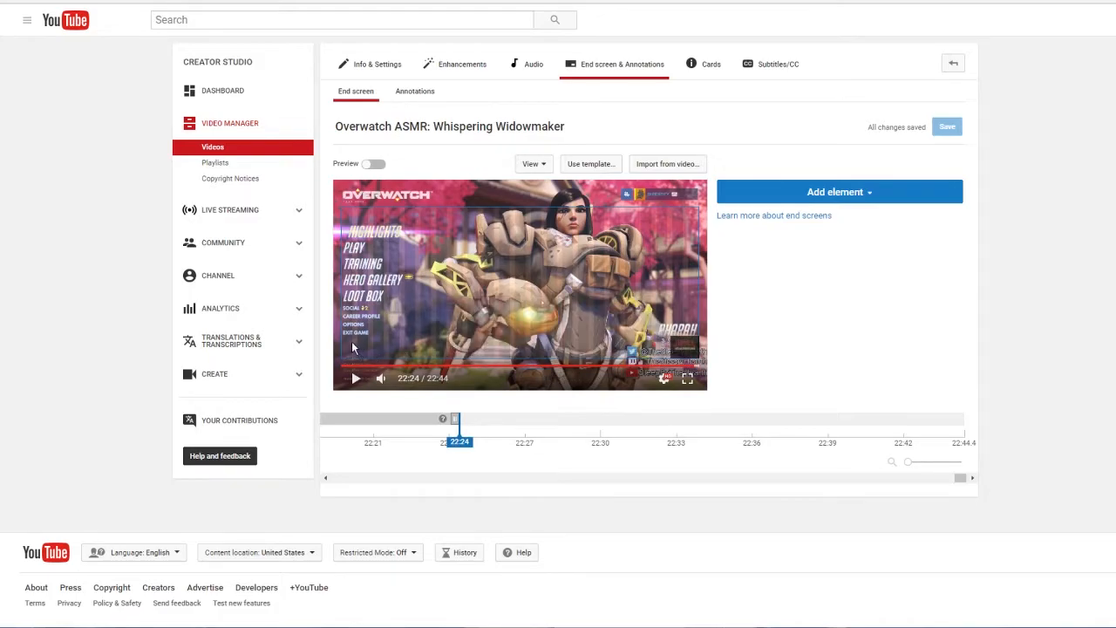
click(522, 168)
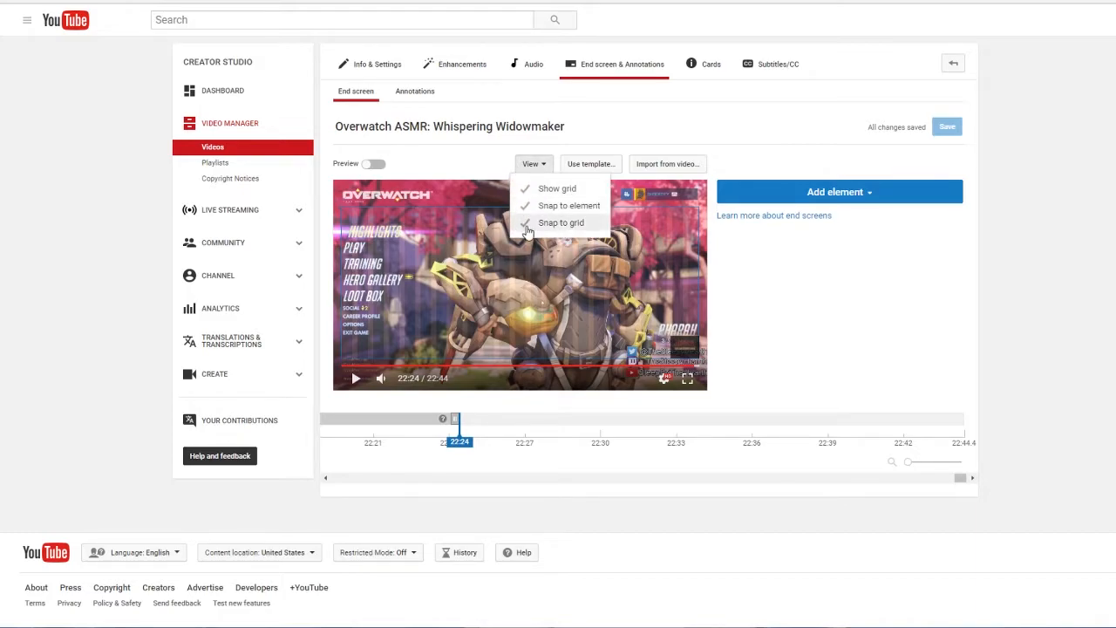
click(511, 269)
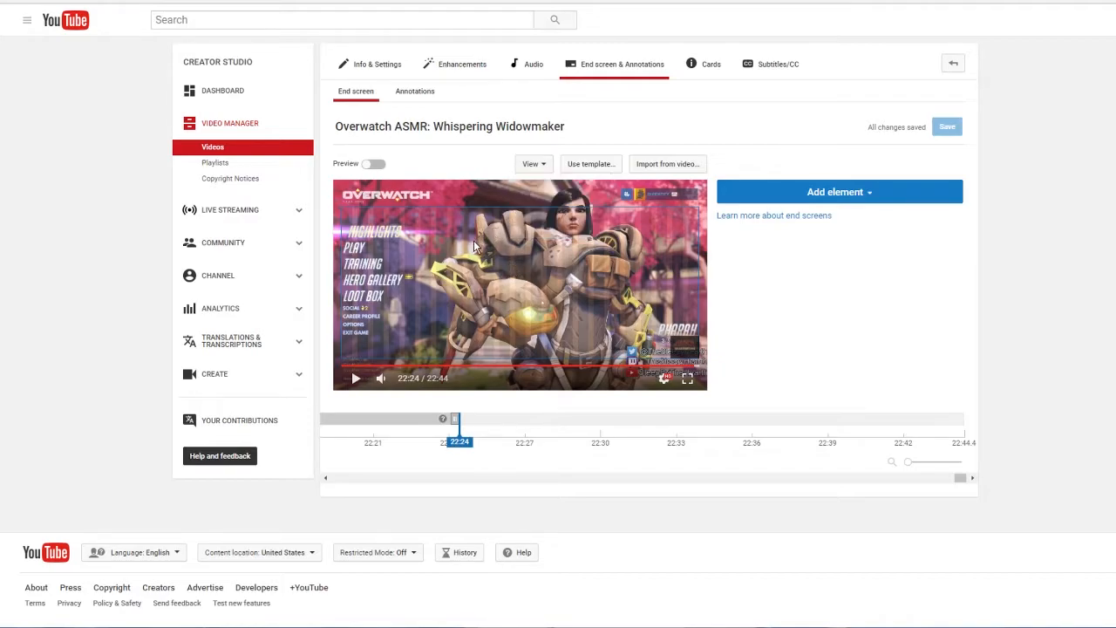
Step: Apply the end screen template with two videos at mid-height on either side and a subscribe circle in the centre
click(590, 165)
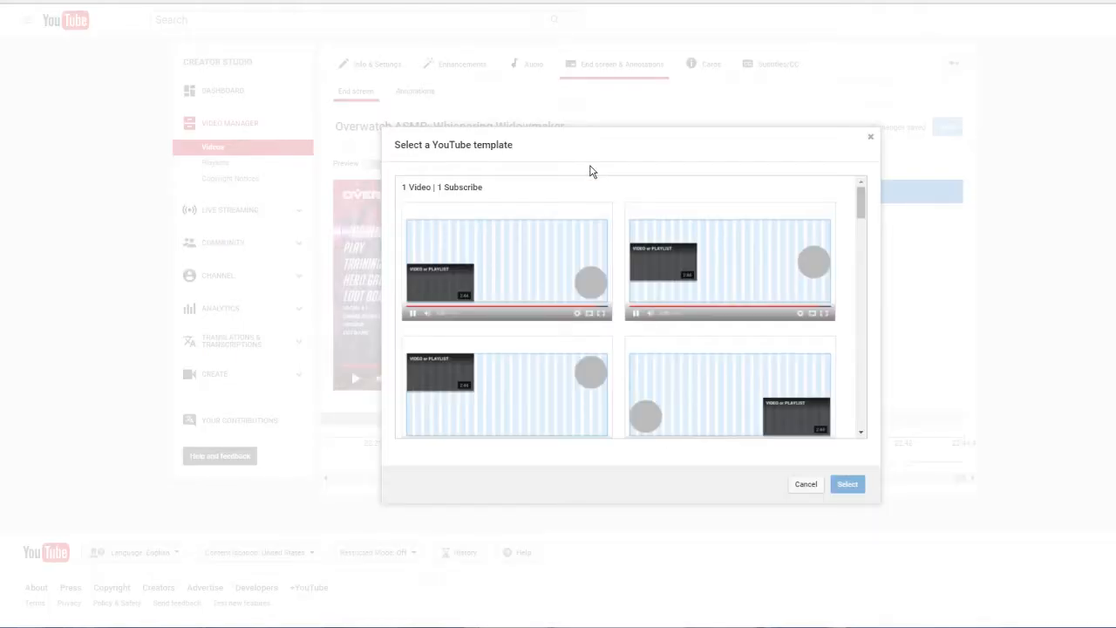
scroll(492, 270, down, 5)
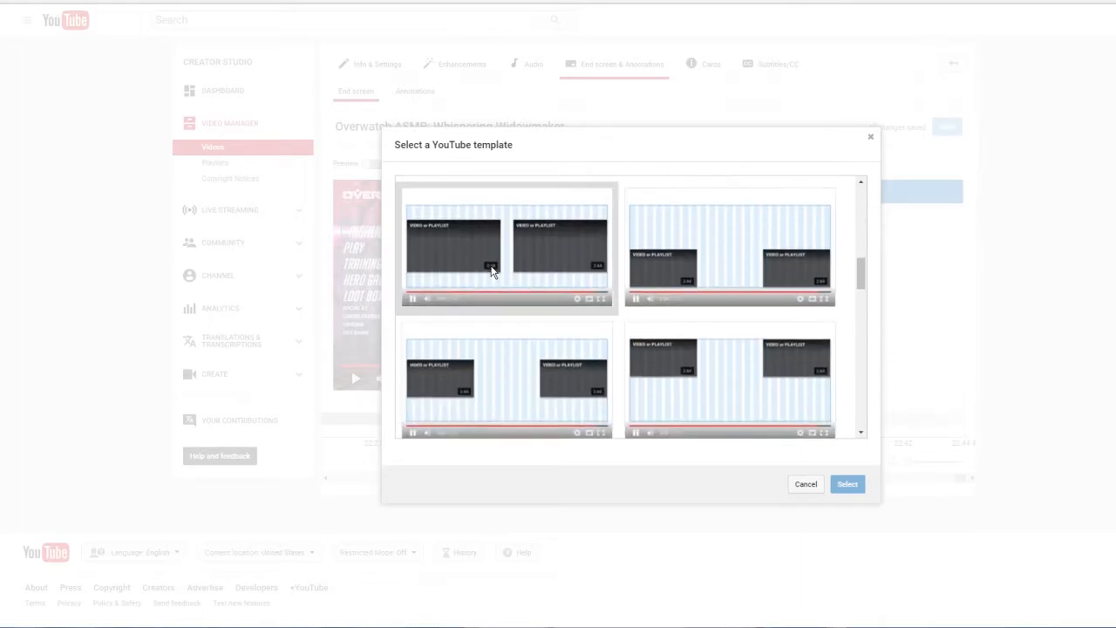
scroll(491, 270, down, 6)
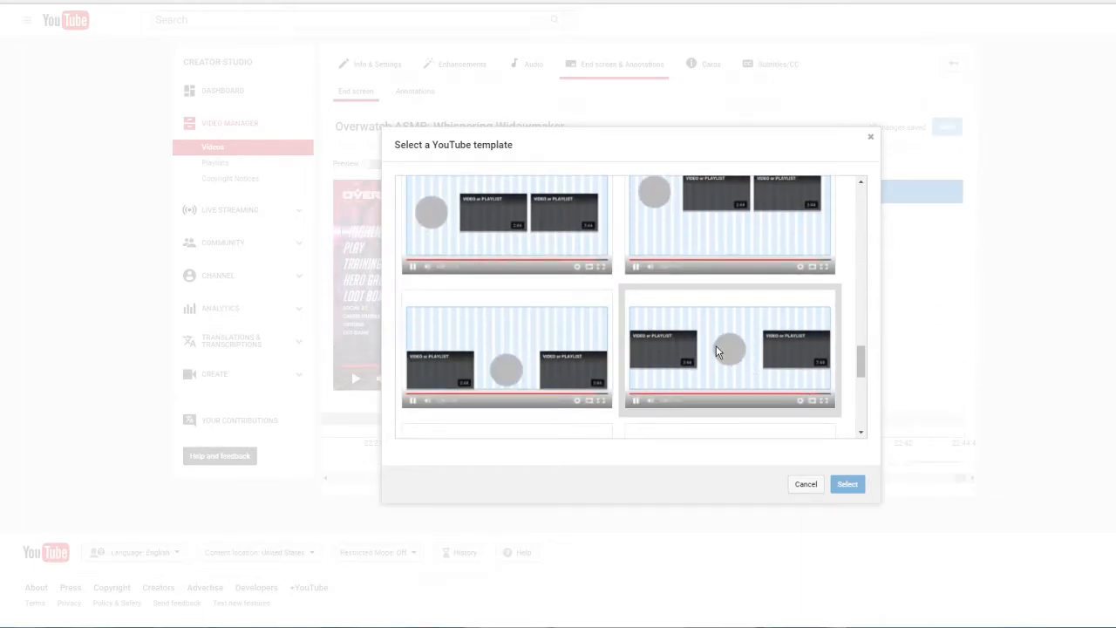
scroll(691, 356, down, 3)
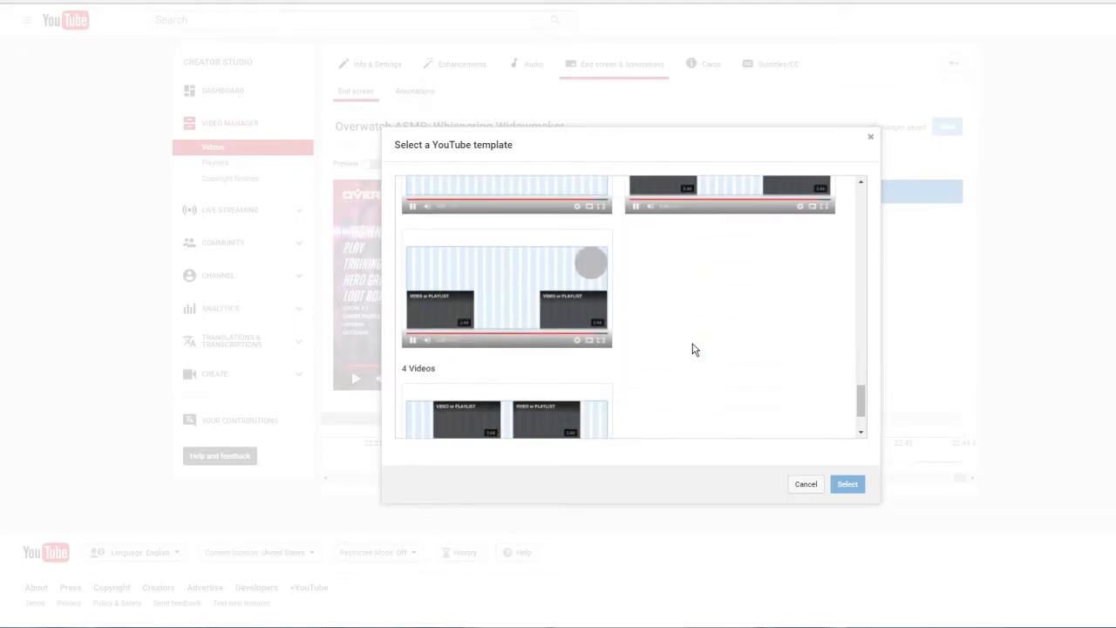
scroll(694, 348, down, 1)
scroll(690, 358, up, 5)
scroll(688, 370, up, 1)
scroll(705, 375, down, 1)
click(710, 309)
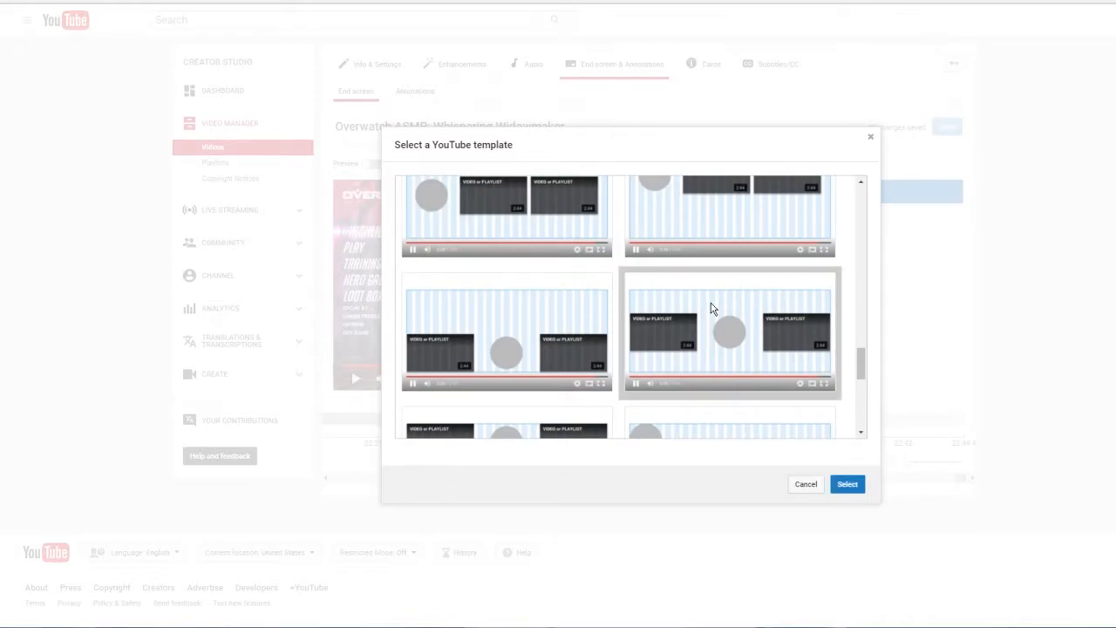
click(711, 309)
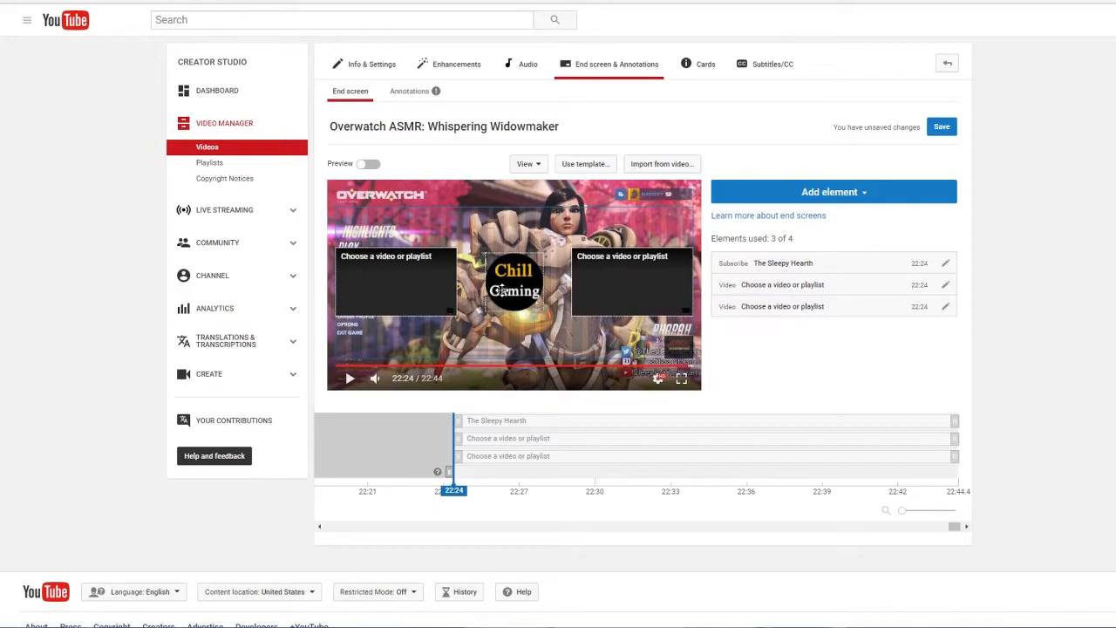
click(881, 197)
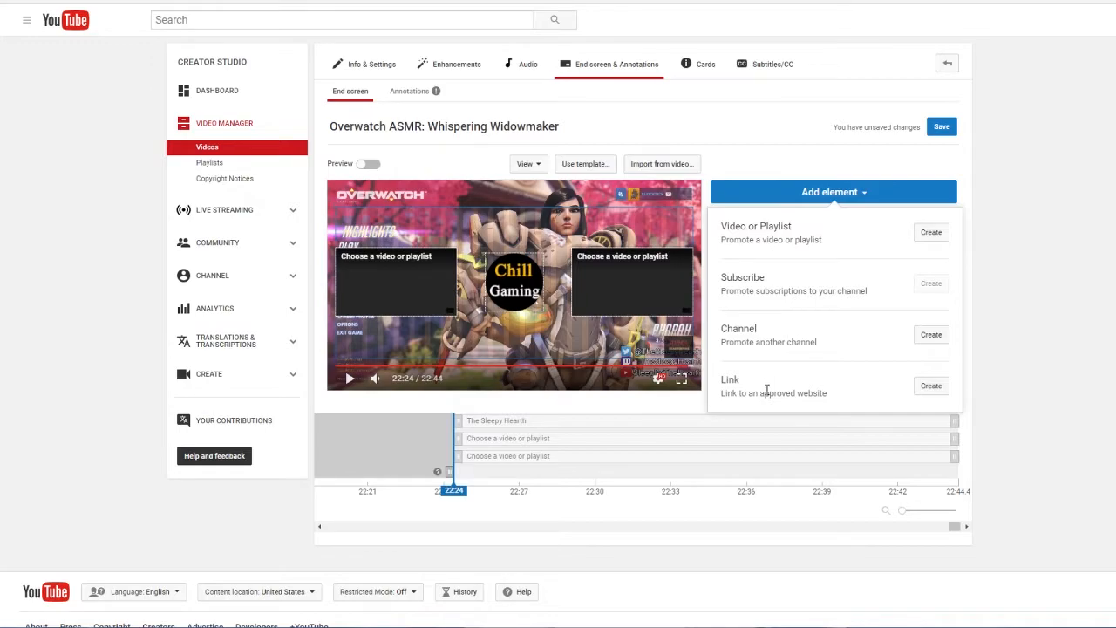
click(929, 384)
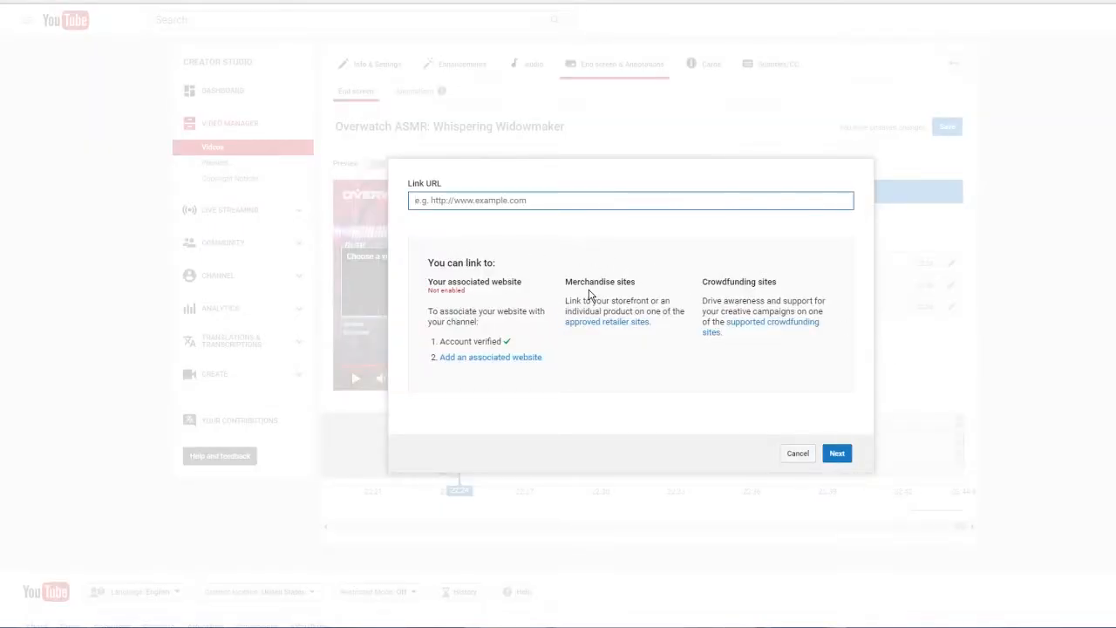
click(741, 328)
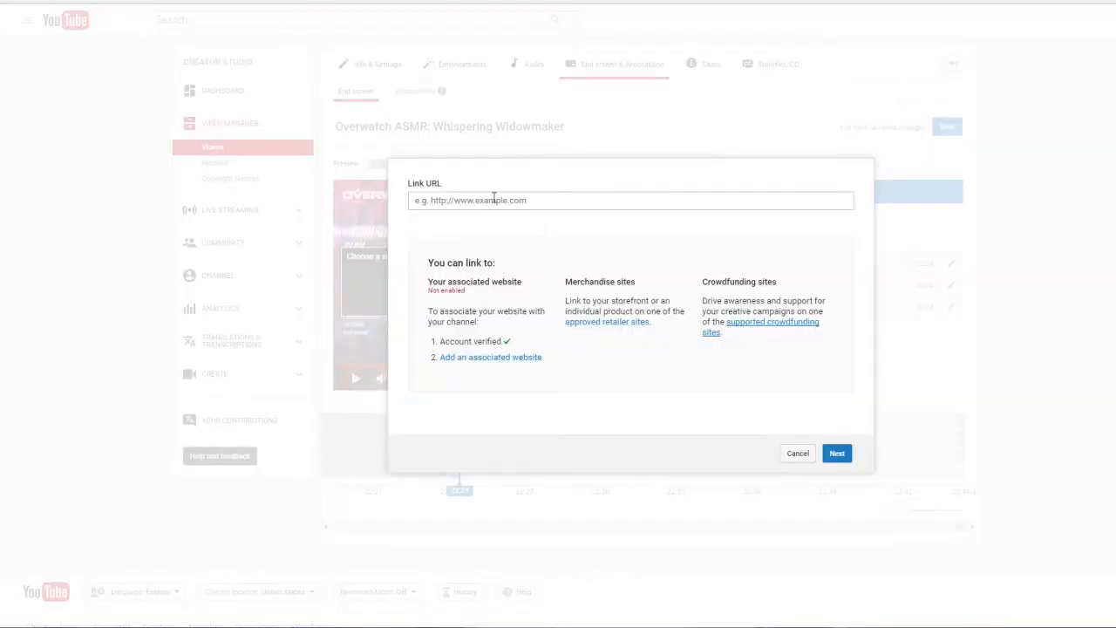
click(490, 199)
right_click(491, 200)
click(572, 280)
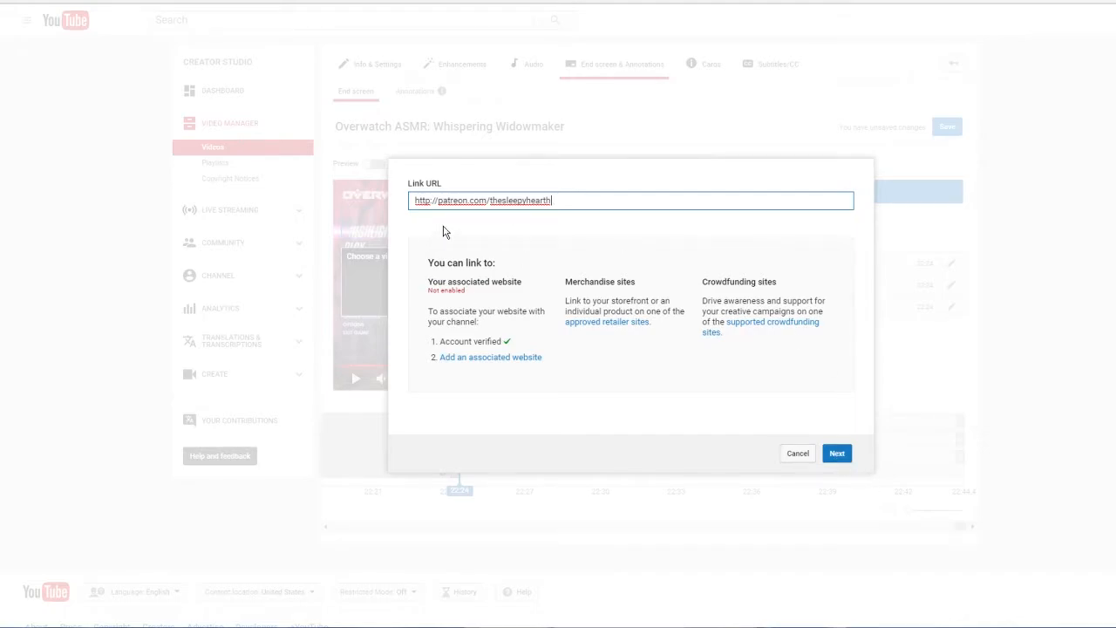
click(839, 455)
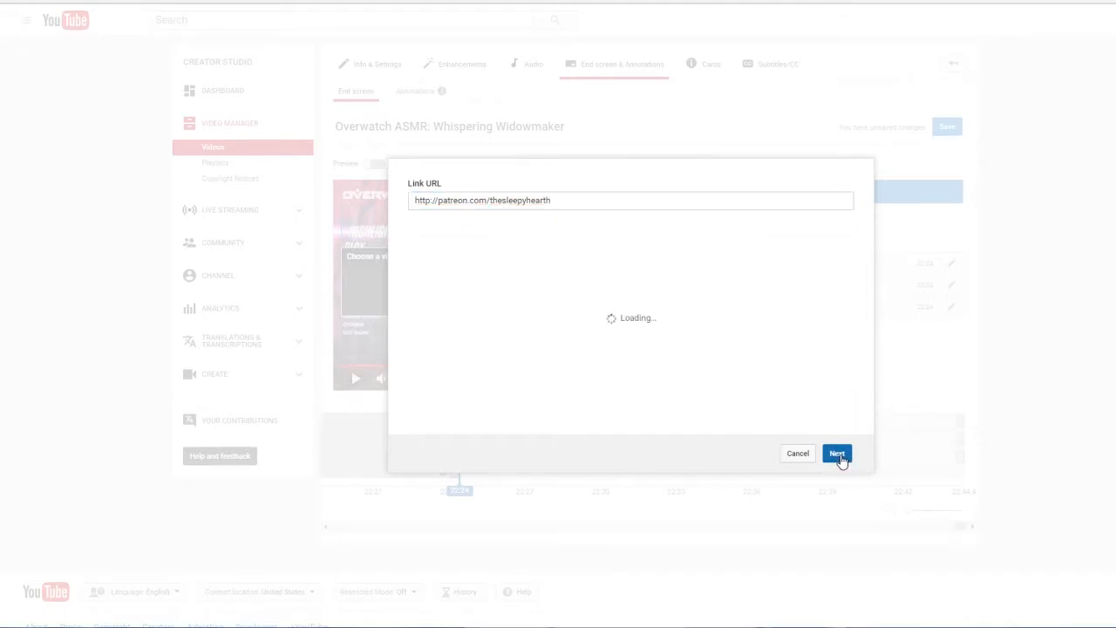
Step: Title the crowdfunding link "My Patreon" and set its call to action to Visit
triple_click(512, 304)
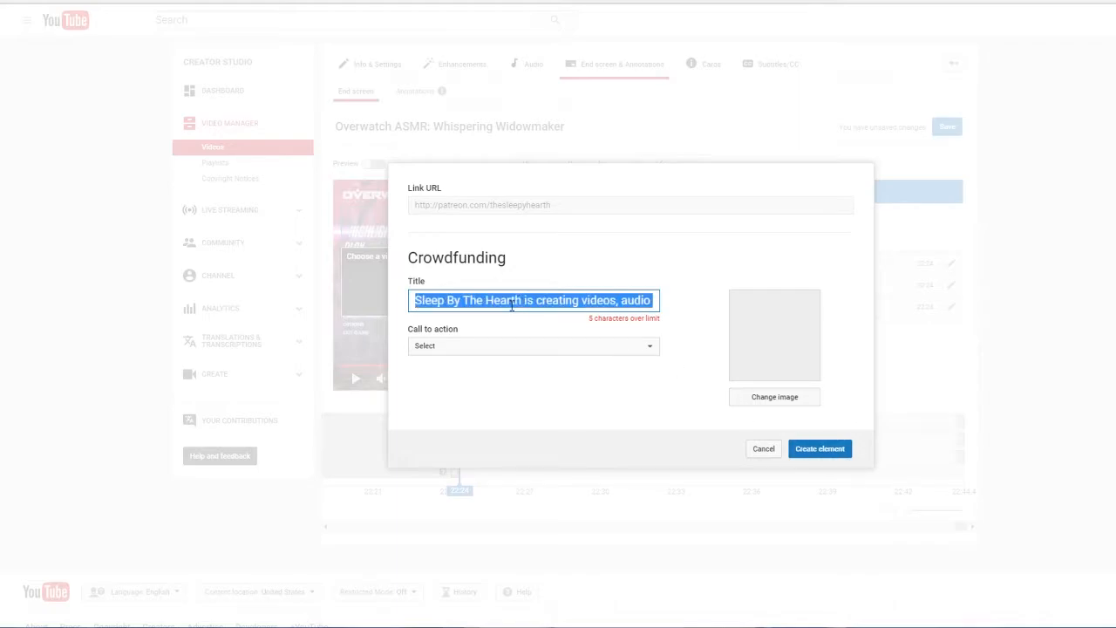
key(BackSpace)
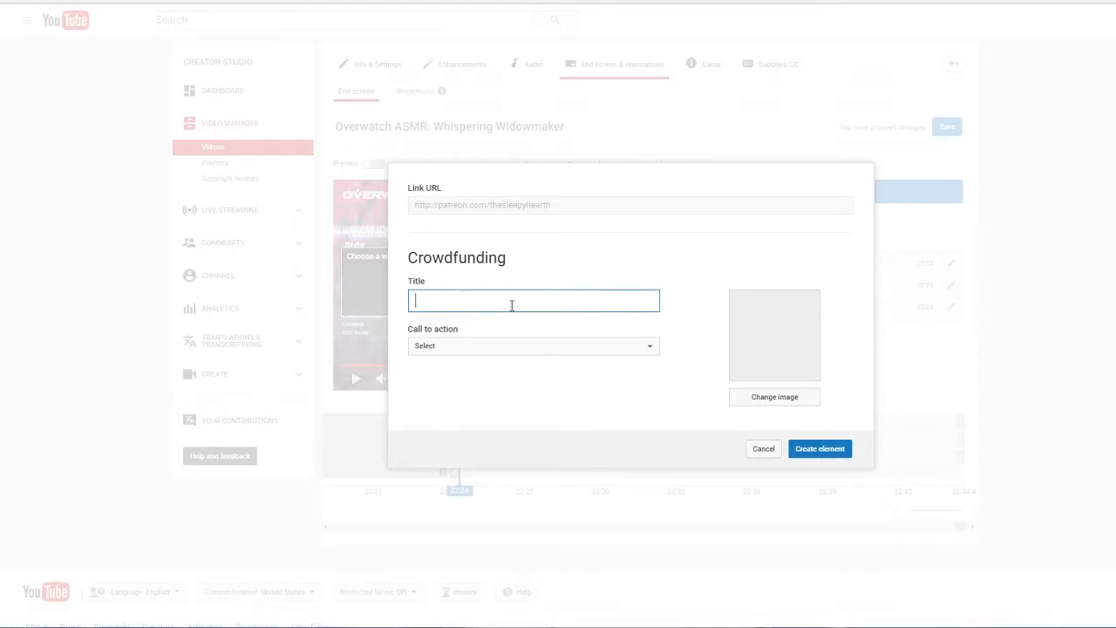
text(My Patreon)
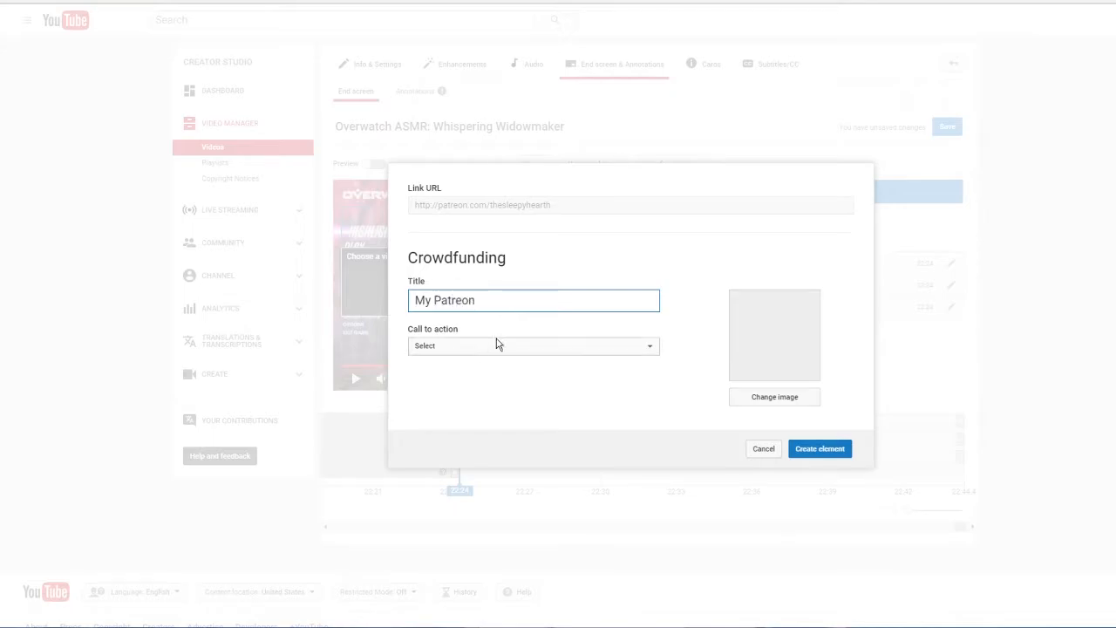
click(497, 344)
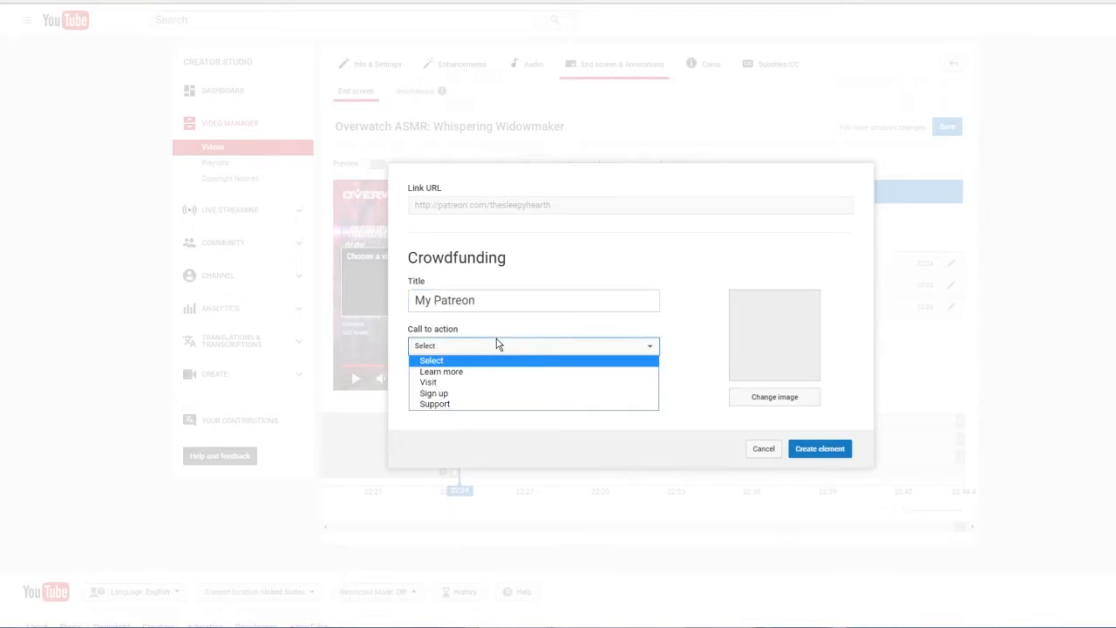
click(462, 382)
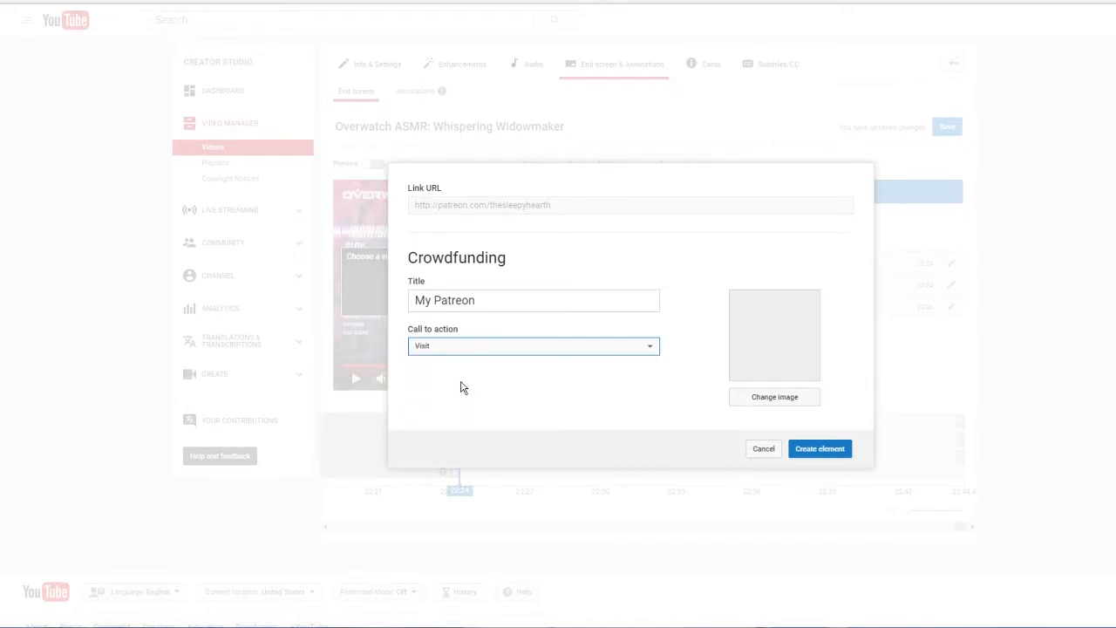
Step: Use the DVa_Spray_-_Salt picture as the link's image and create the element
click(775, 400)
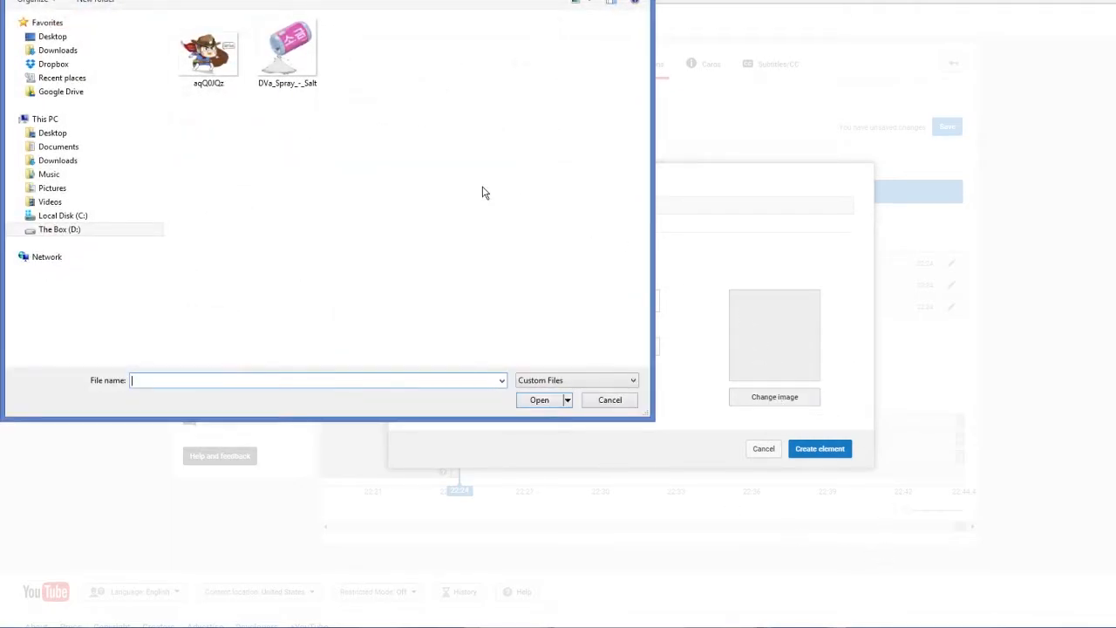
double_click(304, 48)
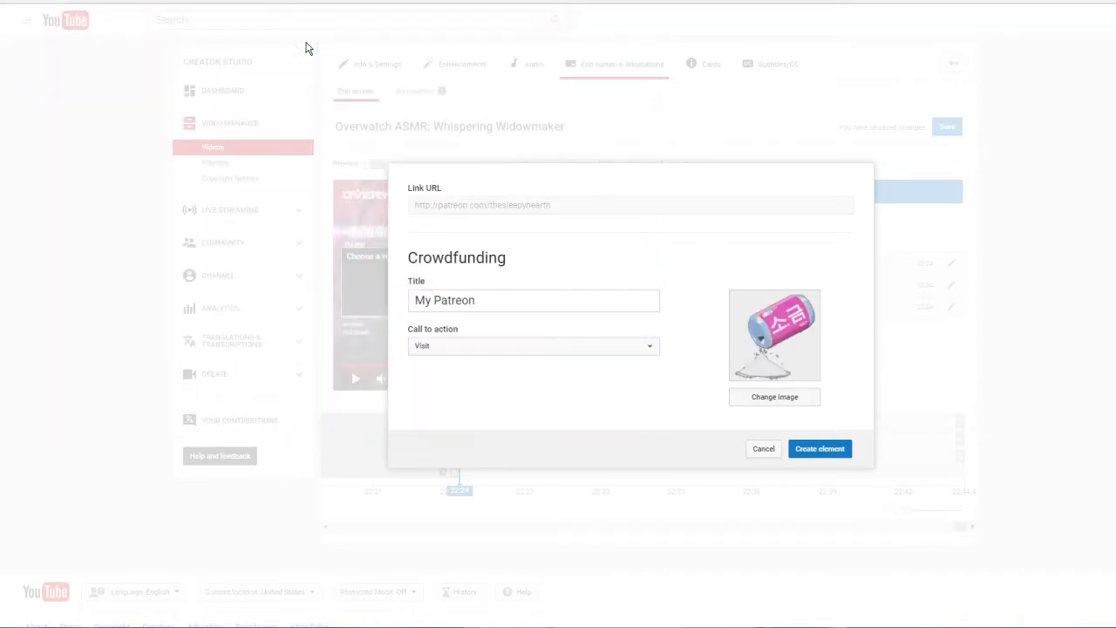
click(827, 449)
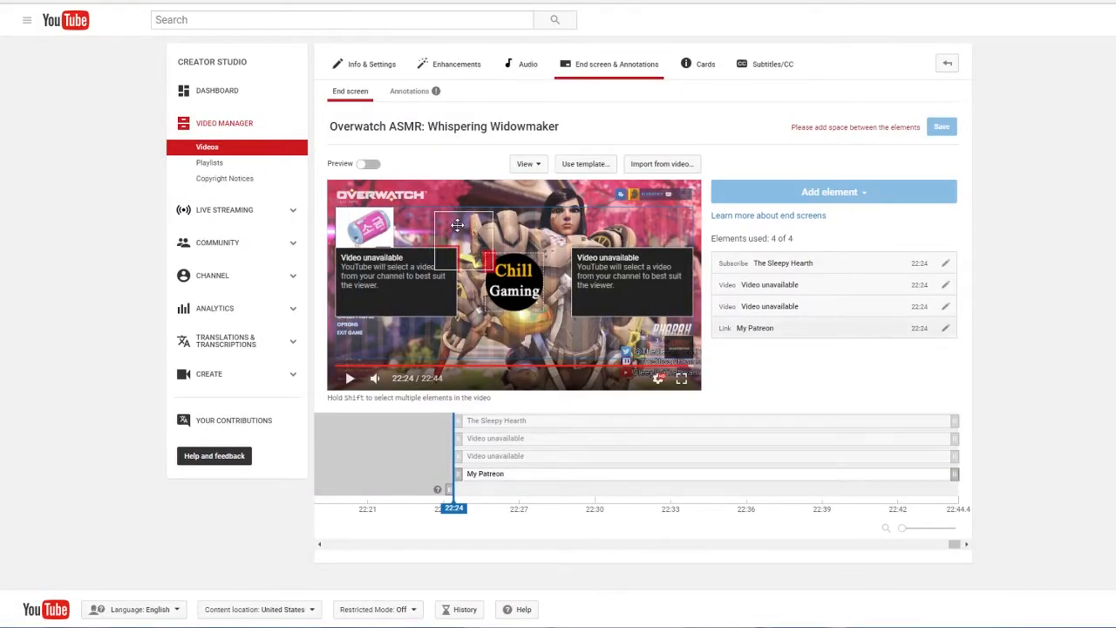
Step: Move the subscribe circle to the upper centre of the end screen and place the My Patreon link directly beneath it
drag(457, 224, 499, 332)
click(520, 263)
drag(520, 263, 519, 218)
click(503, 329)
mouse_move(504, 327)
mouse_down()
mouse_move(529, 323)
mouse_move(498, 311)
mouse_move(530, 312)
mouse_move(513, 308)
mouse_up()
Step: Move both video elements up so they line up on either side of the subscribe circle
mouse_move(609, 272)
mouse_down()
mouse_move(610, 296)
mouse_move(617, 272)
mouse_up()
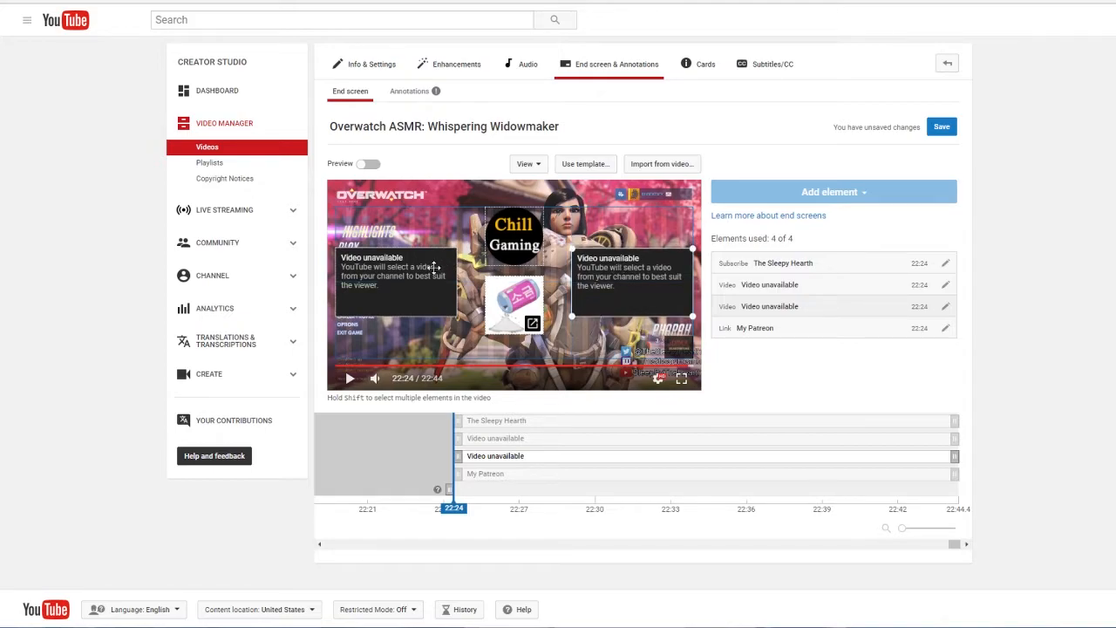
click(419, 275)
drag(419, 275, 422, 236)
click(628, 281)
drag(628, 281, 628, 235)
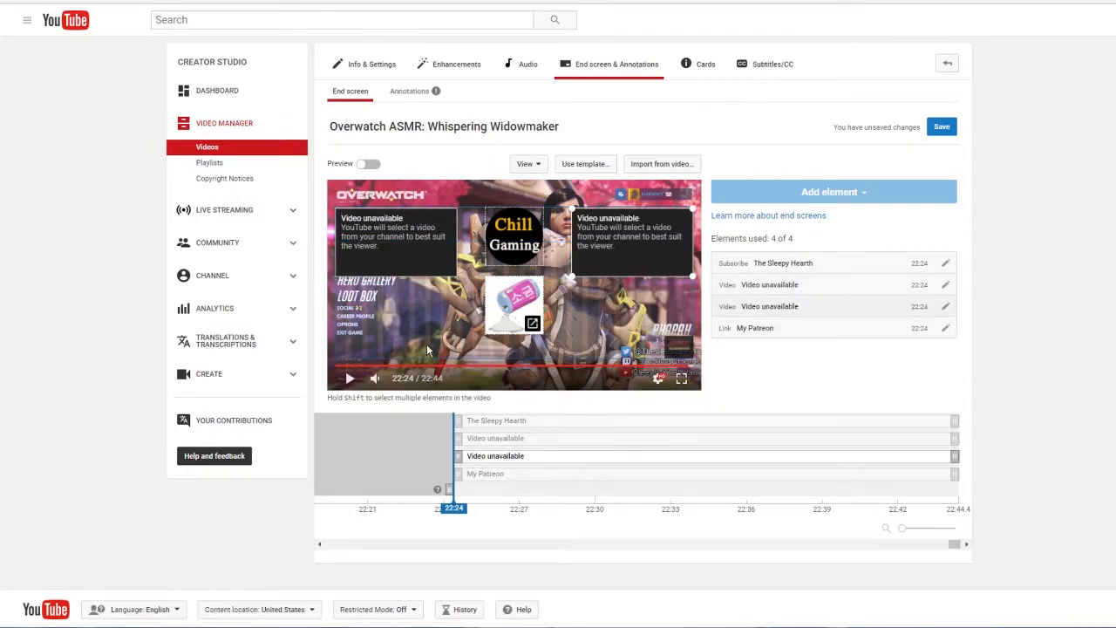
Step: Preview the end screen and check how the My Patreon link expands
click(367, 164)
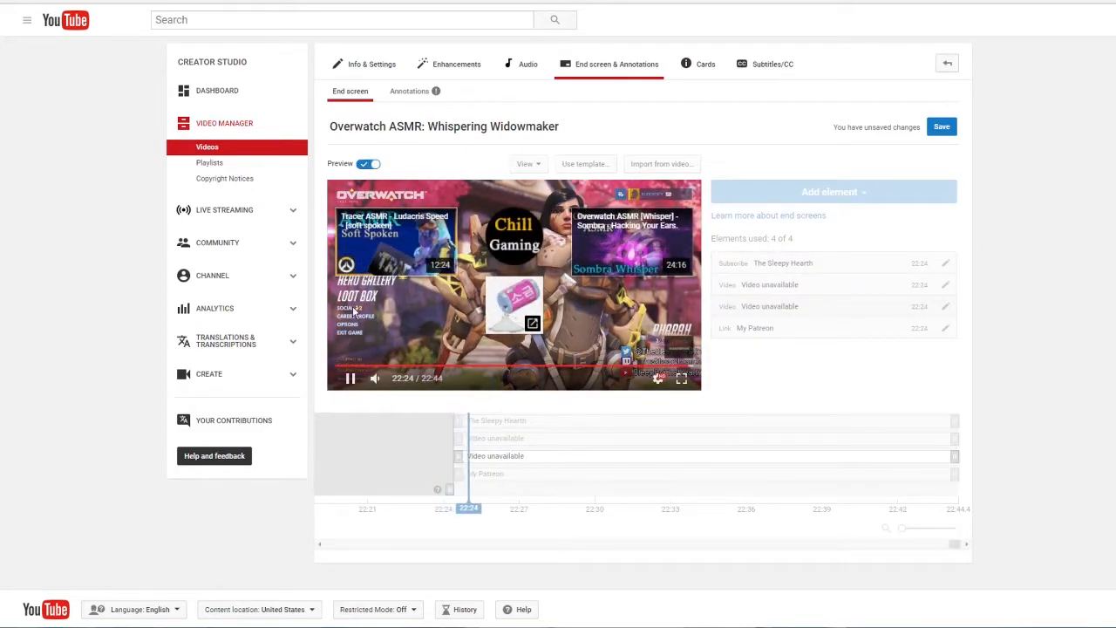
mouse_move(512, 298)
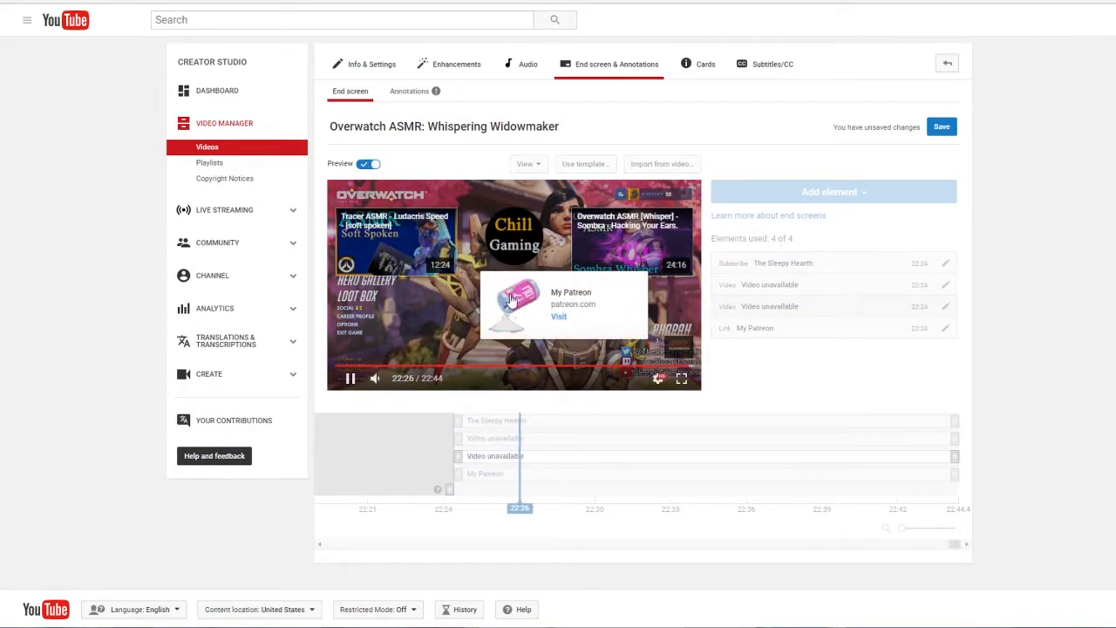
Step: Leave the preview and delete both videos, the subscribe circle and the My Patreon link from the end screen
mouse_move(512, 224)
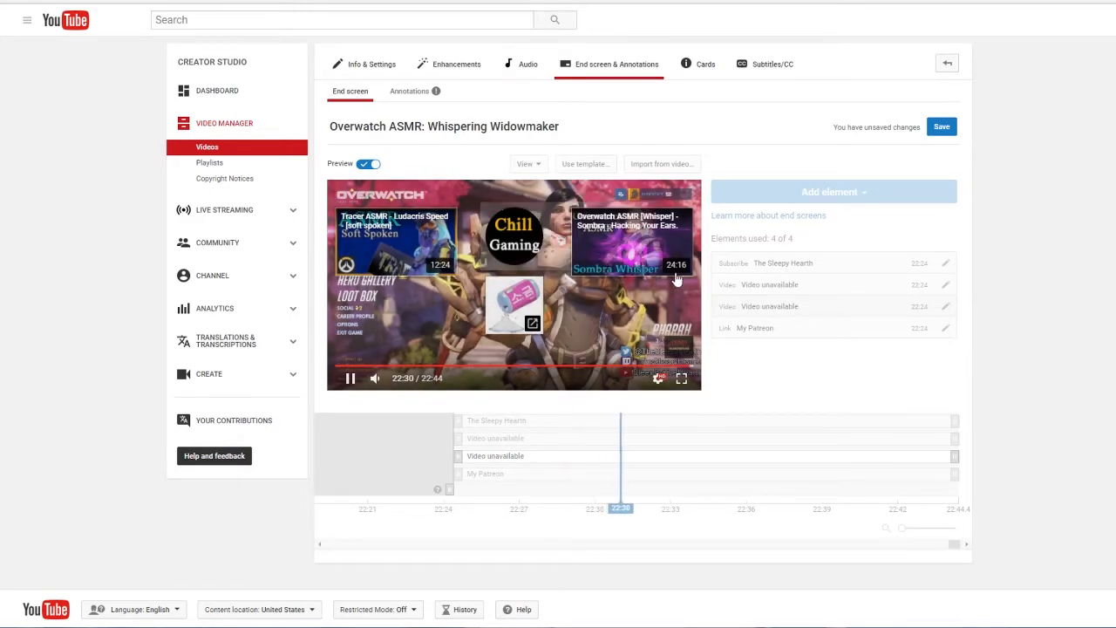
click(368, 164)
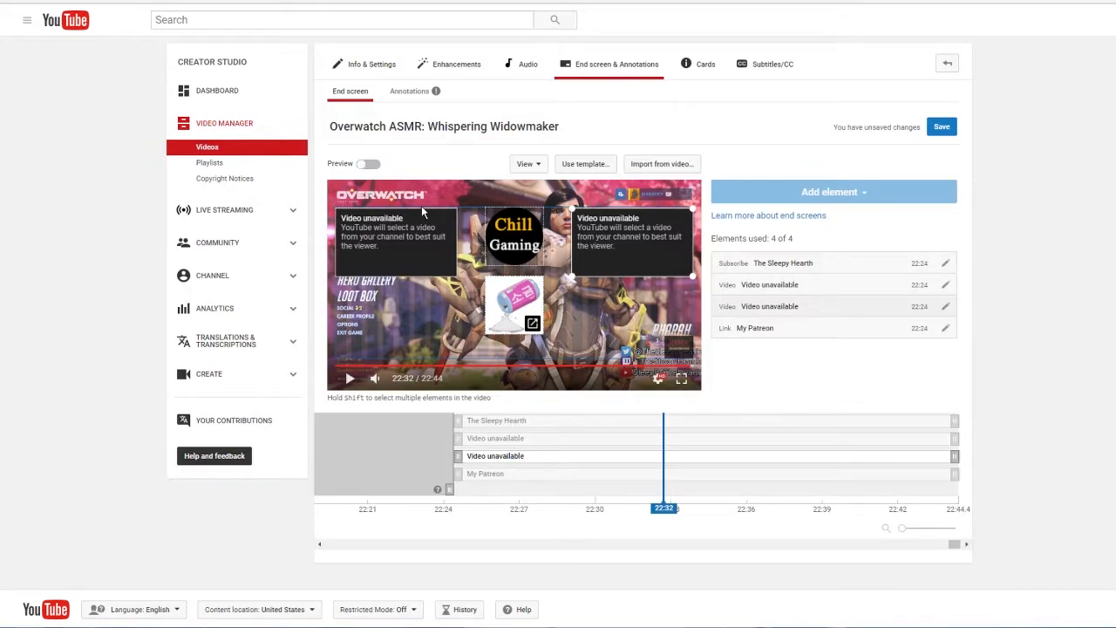
click(420, 247)
key(Delete)
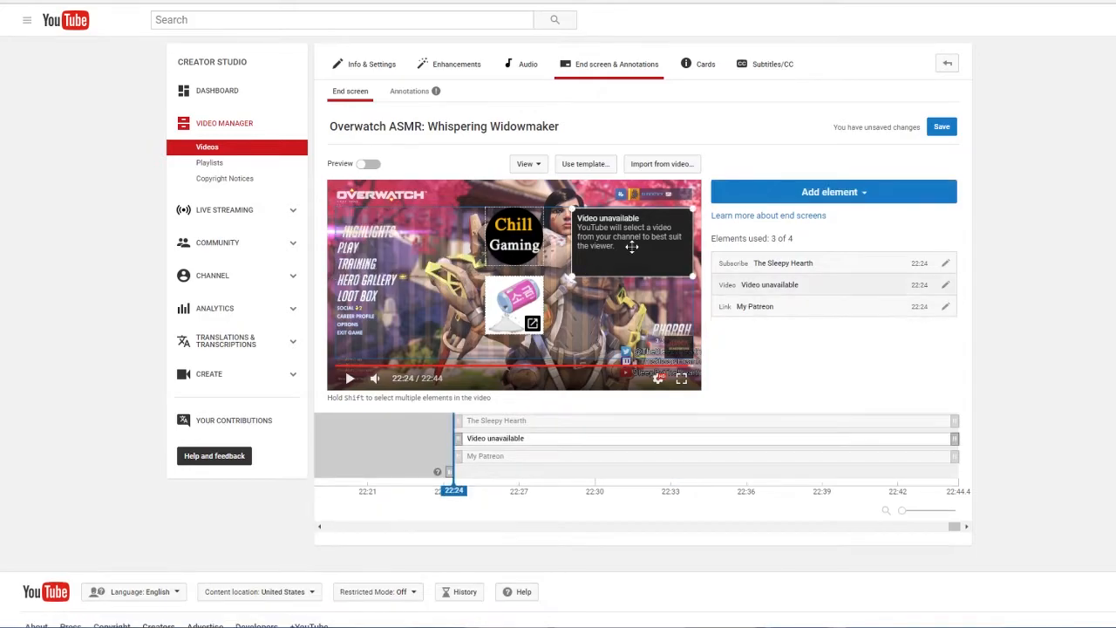
key(Delete)
click(506, 235)
key(Delete)
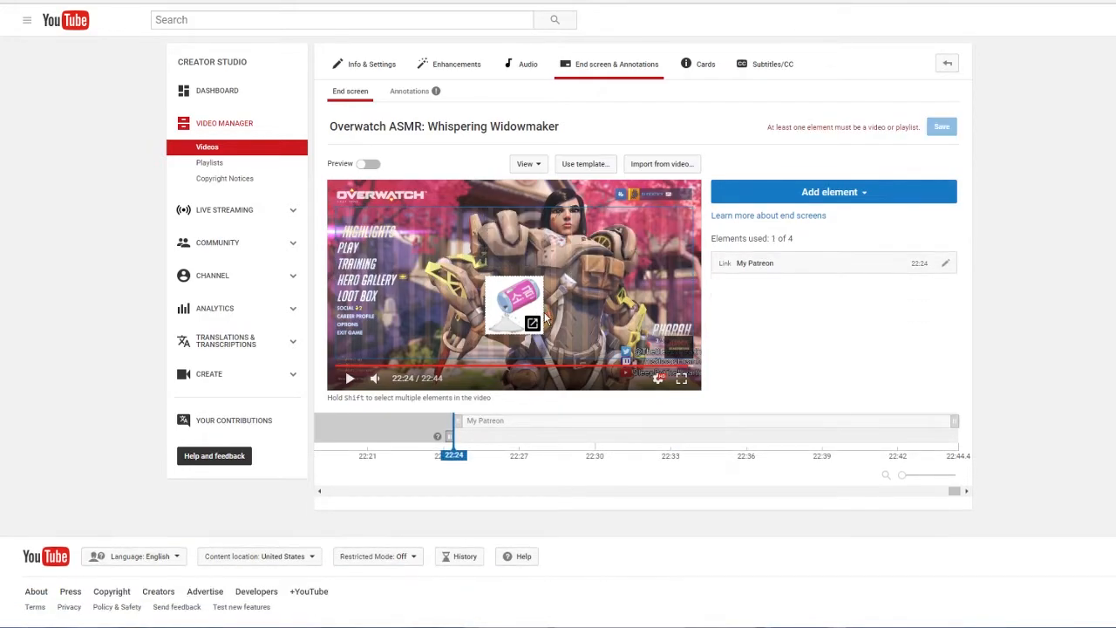
click(947, 266)
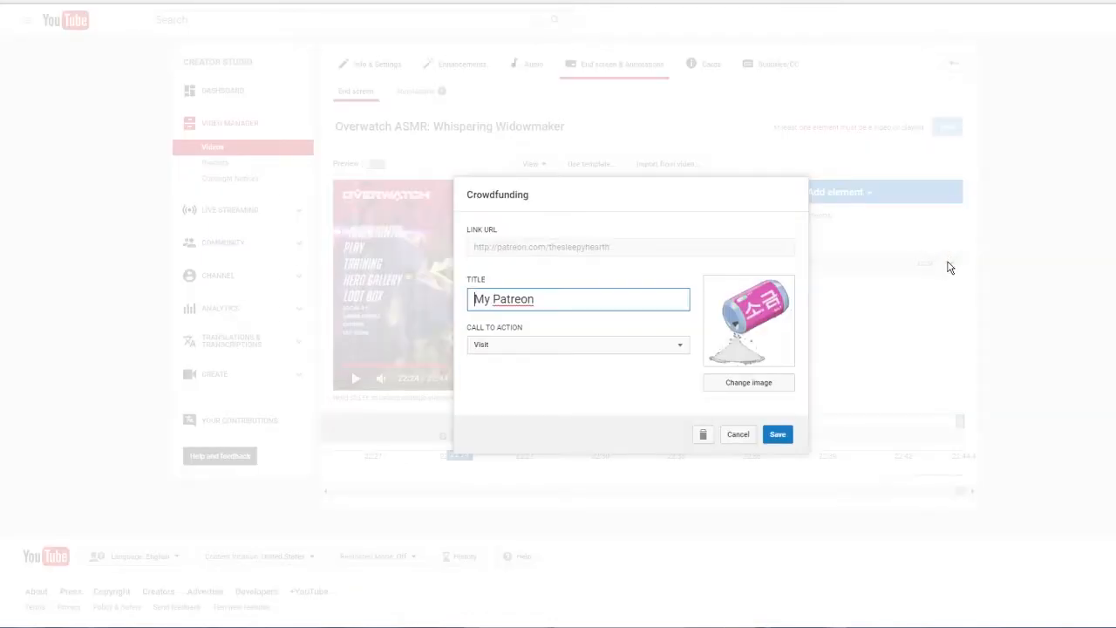
click(701, 435)
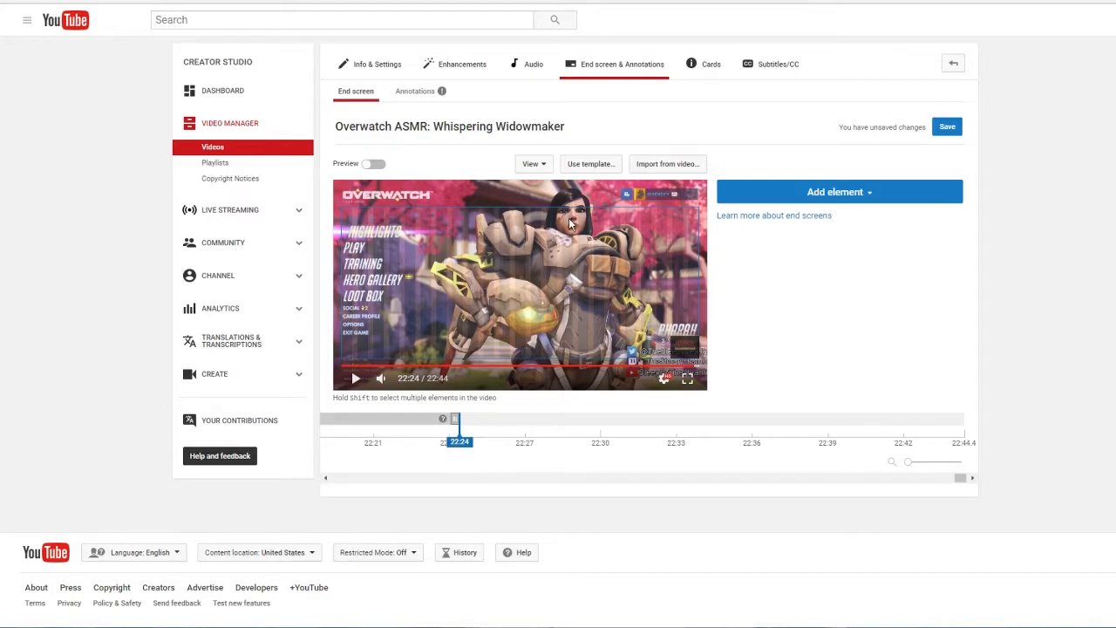
Step: Import the end screen layout from another of the channel's videos
click(668, 164)
double_click(642, 195)
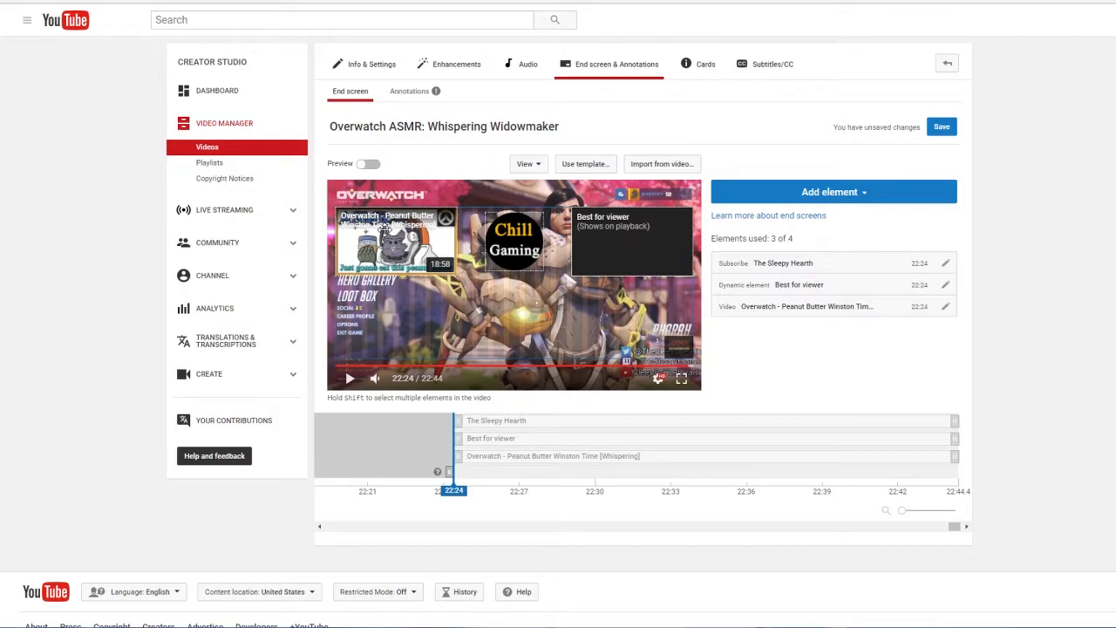
Step: Review the content options of the right-hand video element, including choosing a specific upload, and keep it on Best for viewer
double_click(654, 245)
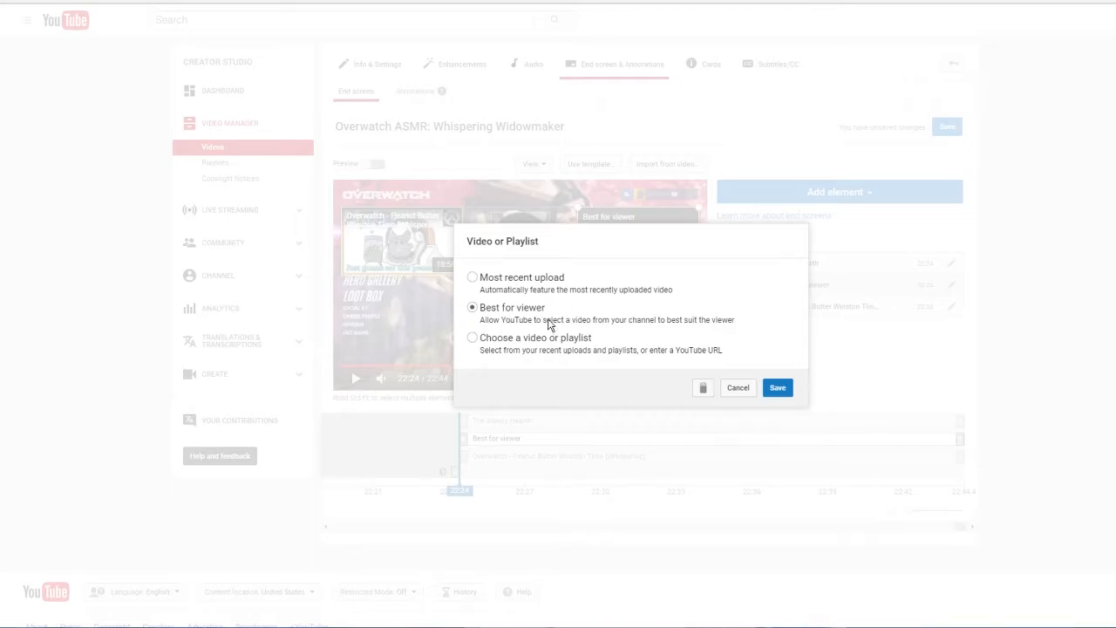
click(490, 346)
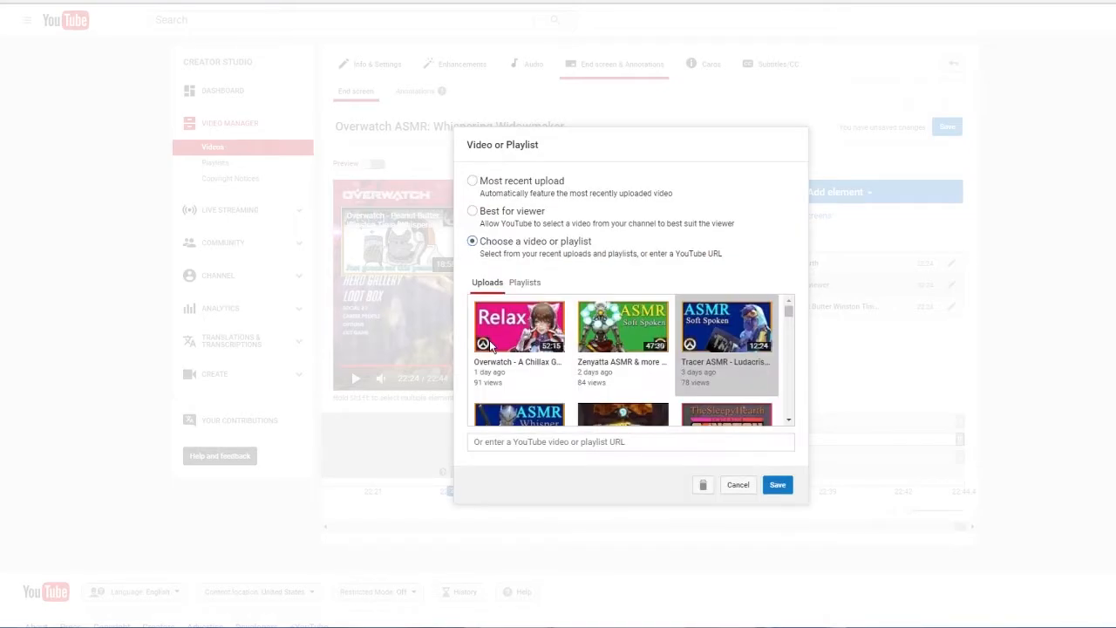
scroll(510, 354, down, 2)
scroll(510, 354, up, 2)
click(504, 217)
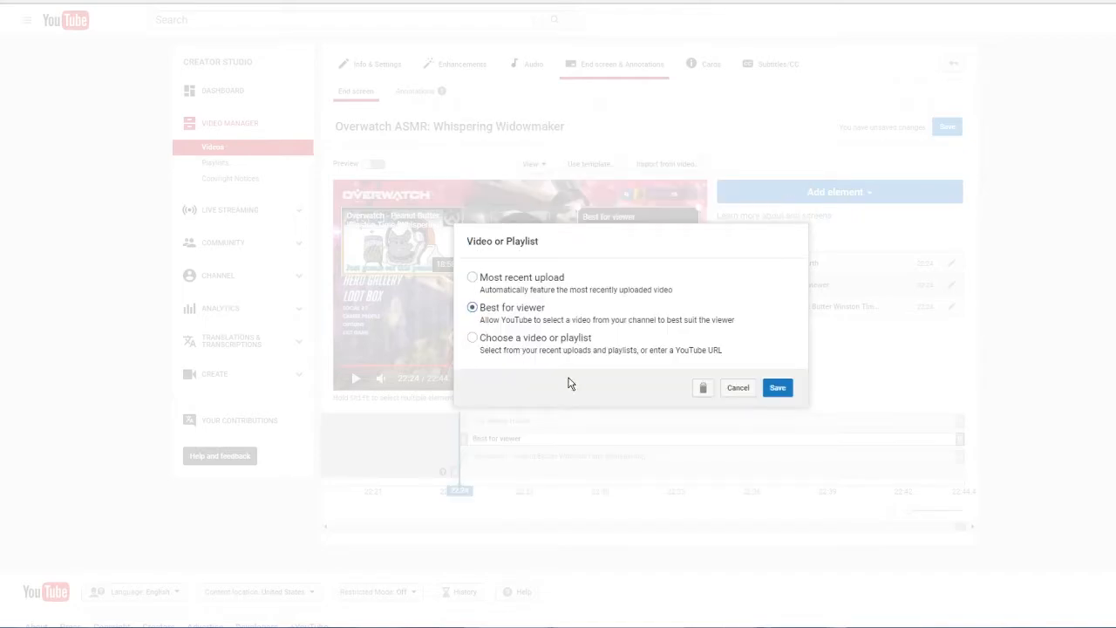
click(784, 394)
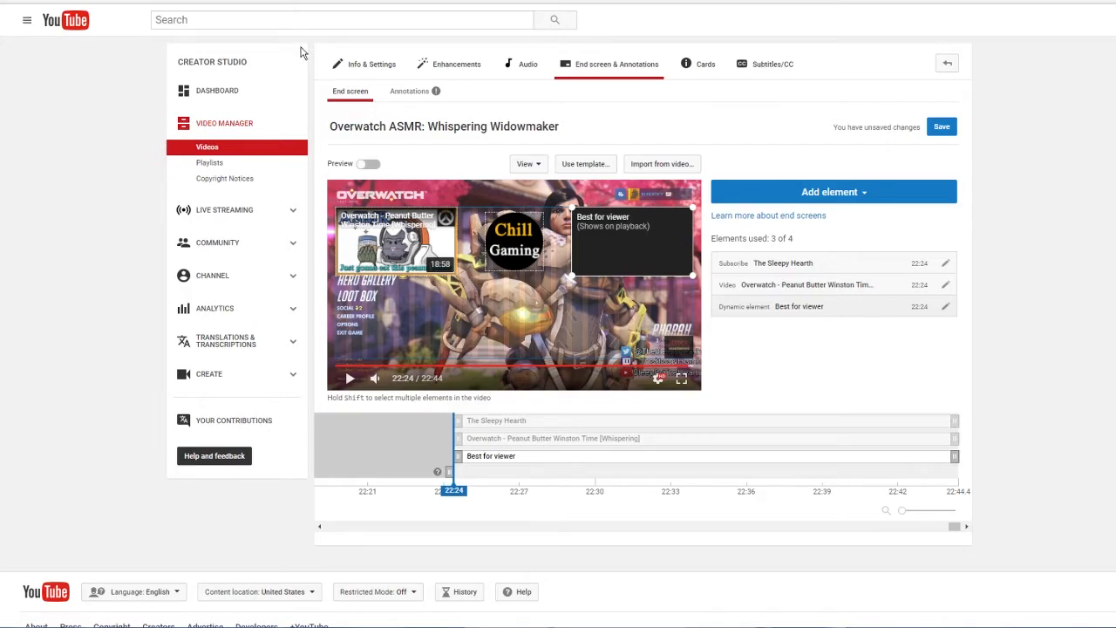
Step: Preview the imported end screen, pausing playback to check which videos it features, and leave the preview
click(367, 164)
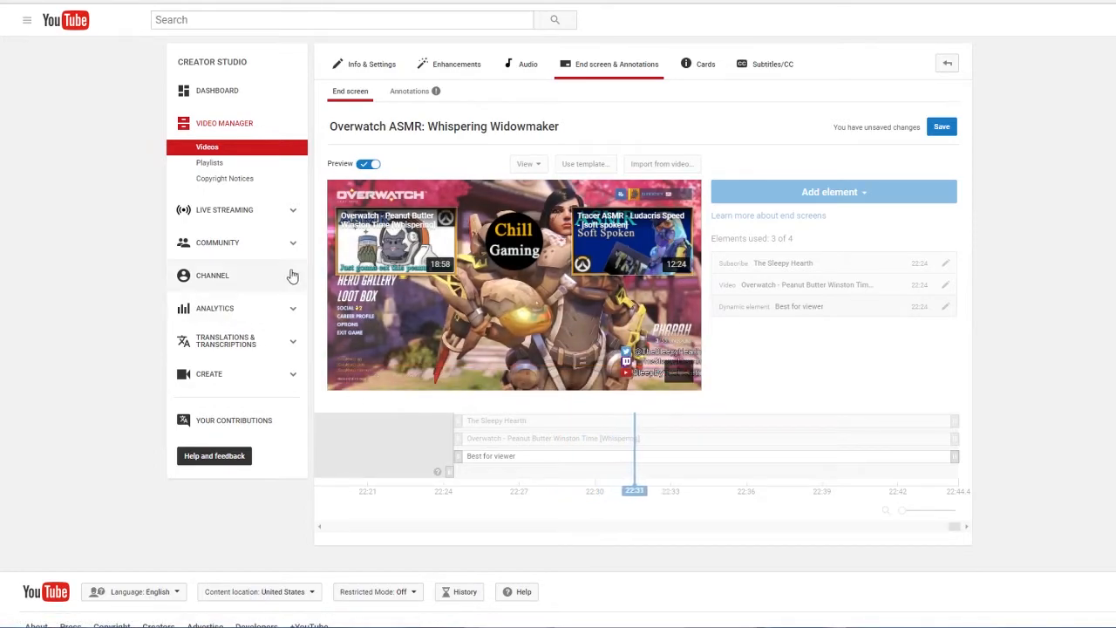
click(350, 379)
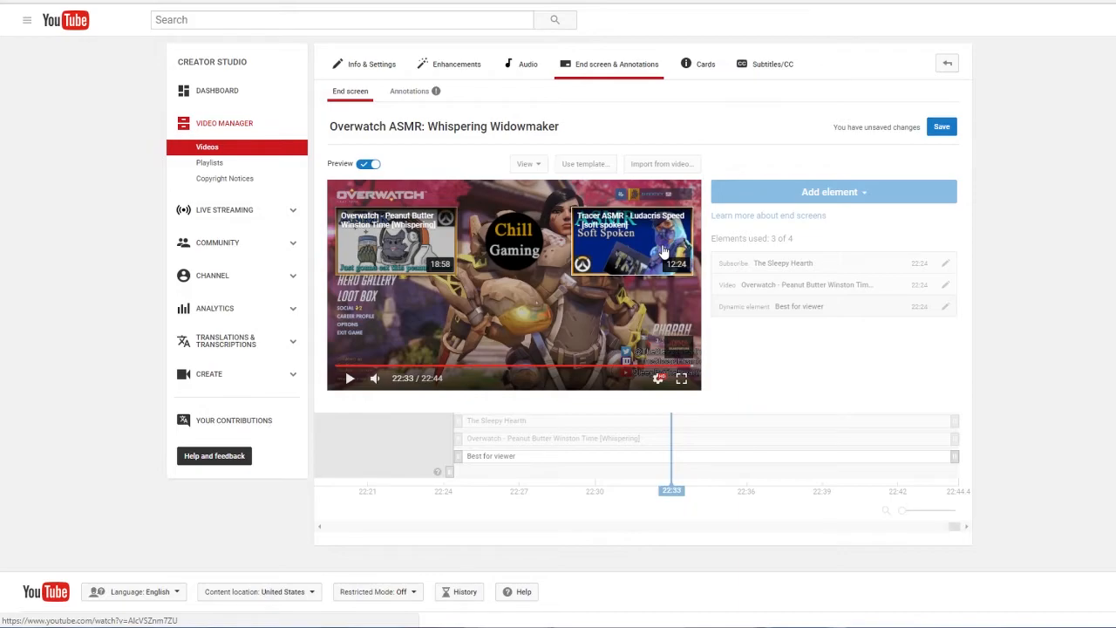
click(366, 165)
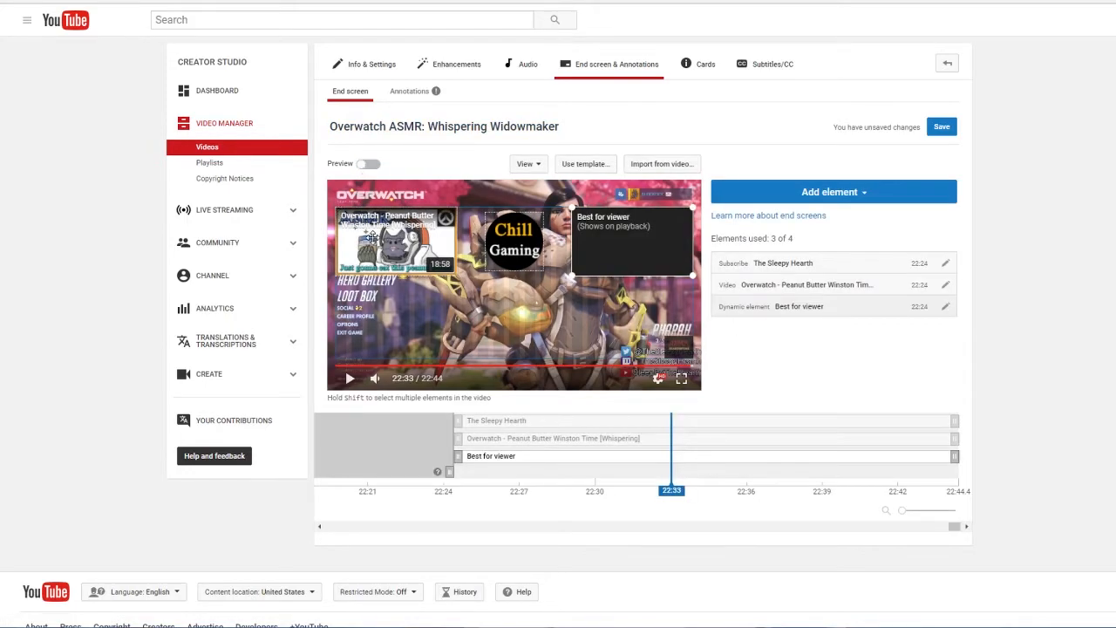
Step: Move both video elements down to the lower corners of the end screen and shift the subscribe circle slightly left and up
click(366, 322)
drag(364, 321, 364, 323)
drag(607, 232, 621, 349)
drag(527, 250, 503, 244)
Step: Delete the Best for viewer element, the Peanut Butter Winston video and the subscribe circle from the end screen
click(608, 292)
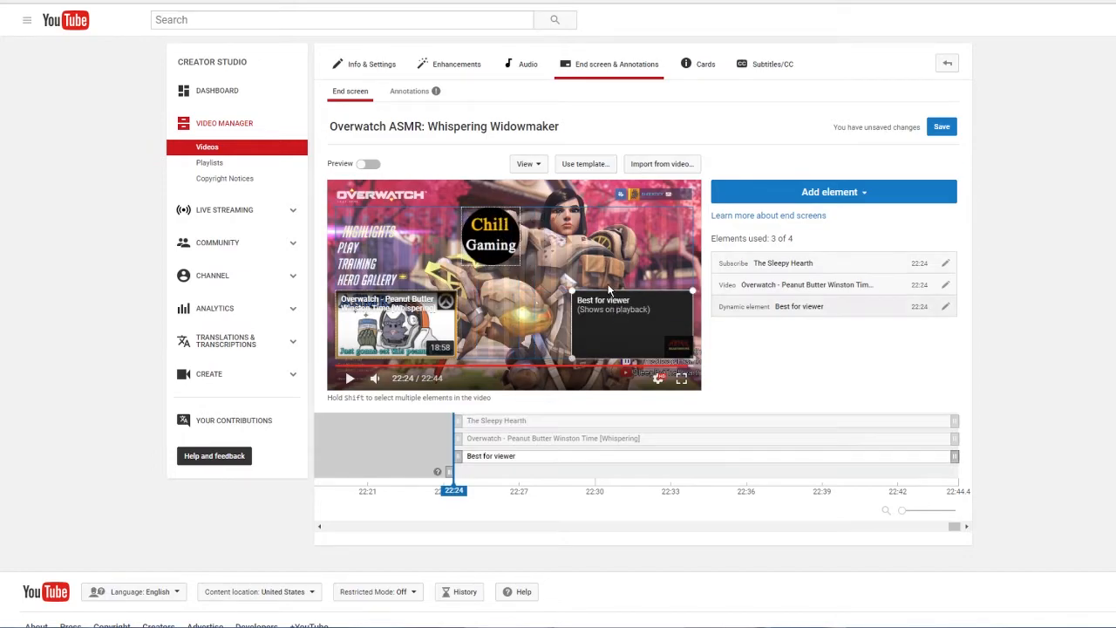
key(Delete)
click(479, 228)
click(401, 327)
key(Delete)
click(479, 228)
key(Delete)
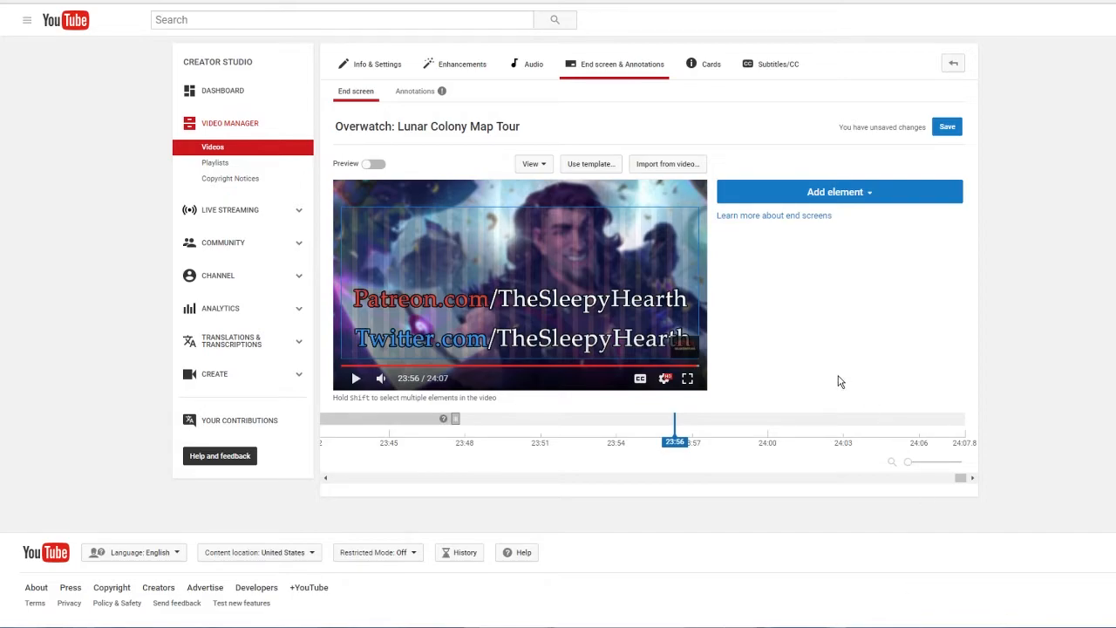
Step: Apply the YouTube template with two videos in the upper corners and a subscribe circle between them to the Lunar Colony Map Tour video
click(584, 164)
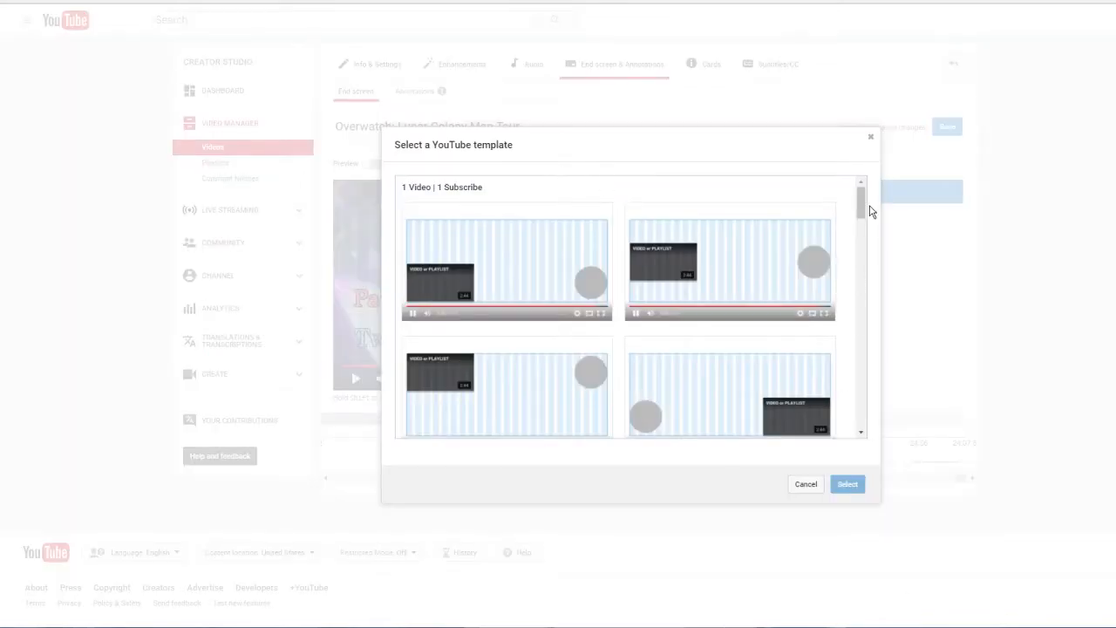
drag(861, 200, 860, 392)
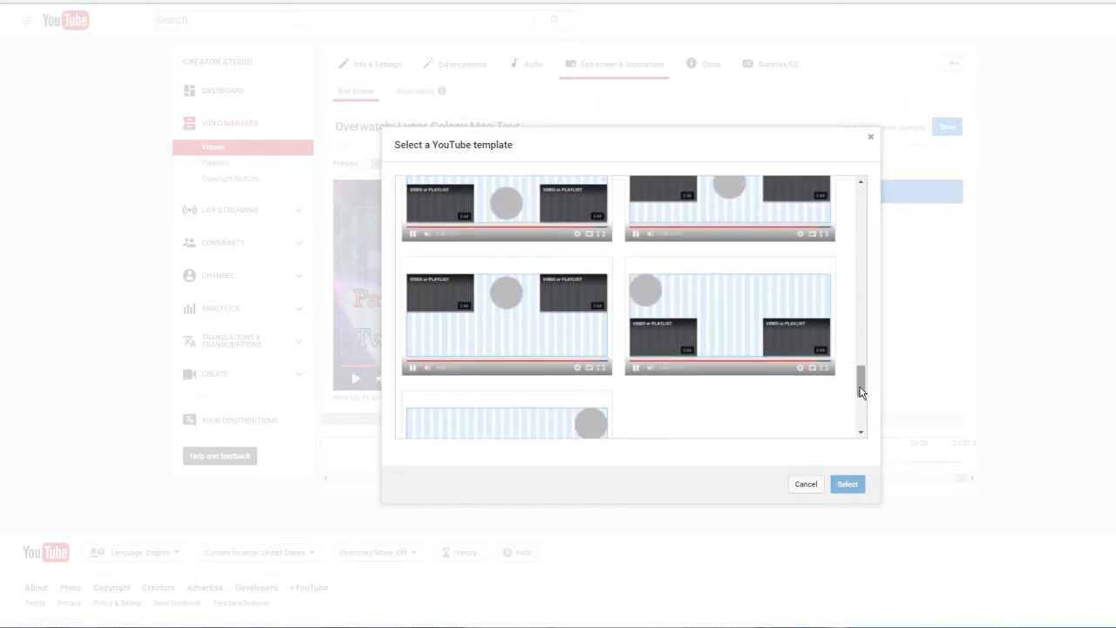
click(501, 315)
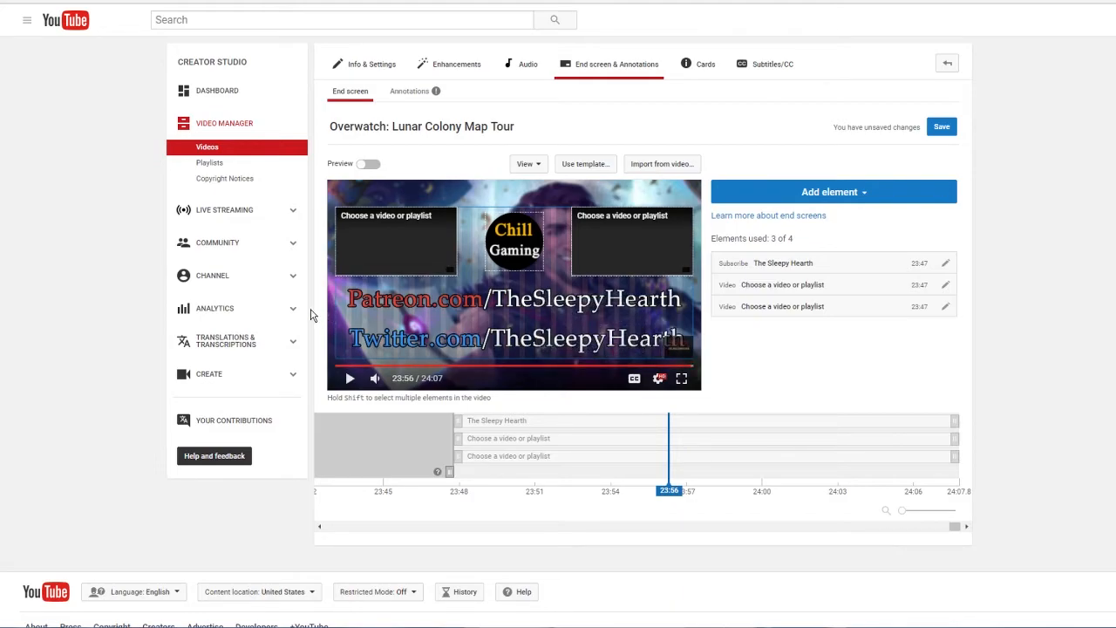
Step: Enlarge the left video element toward the centre and shift the subscribe circle right to make room
click(385, 228)
drag(455, 274, 526, 342)
click(537, 249)
drag(537, 249, 546, 249)
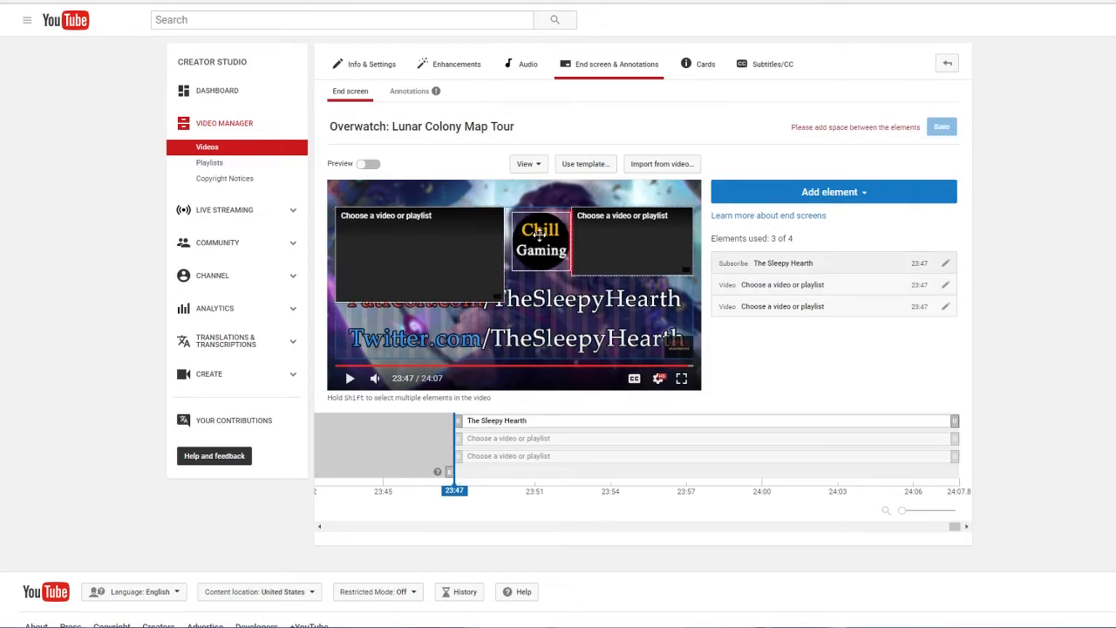
Step: Delete the subscribe circle and enlarge the right video element to the same size as the left one
key(Delete)
click(595, 249)
drag(569, 277, 525, 303)
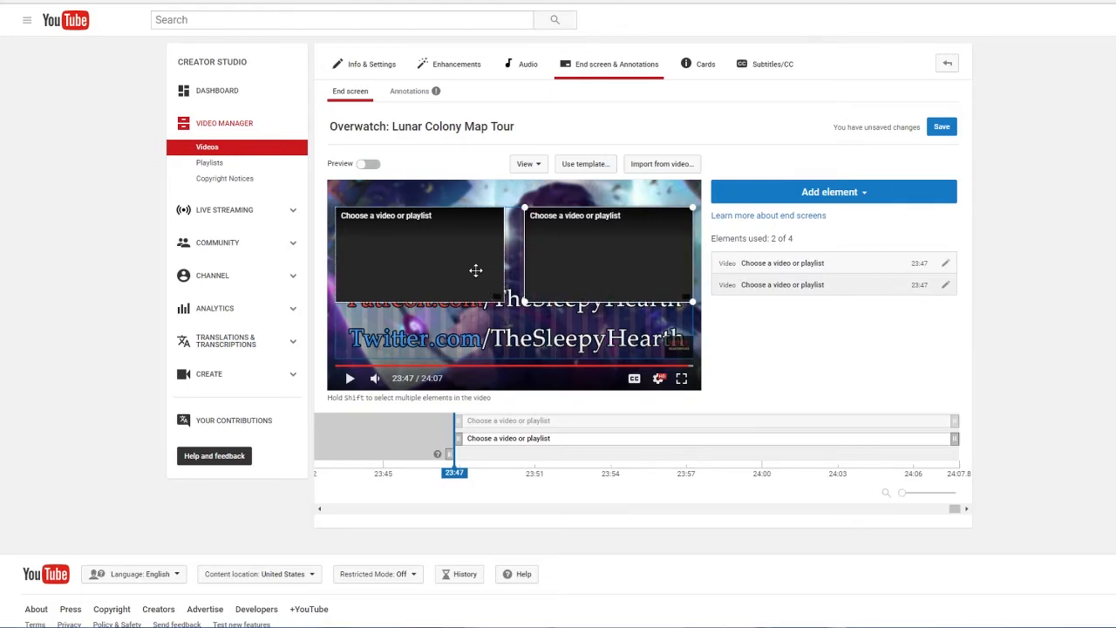
Step: Try out different positions for the two enlarged video elements on the end screen
drag(439, 249, 401, 274)
drag(624, 233, 646, 277)
click(368, 215)
drag(390, 239, 353, 314)
mouse_move(615, 262)
mouse_down()
mouse_move(633, 337)
mouse_move(633, 270)
mouse_up()
Step: Return the video elements to the upper corners and shrink both to equal size, leaving the centre free
drag(462, 265, 384, 203)
drag(503, 301, 410, 249)
click(534, 295)
drag(524, 301, 636, 247)
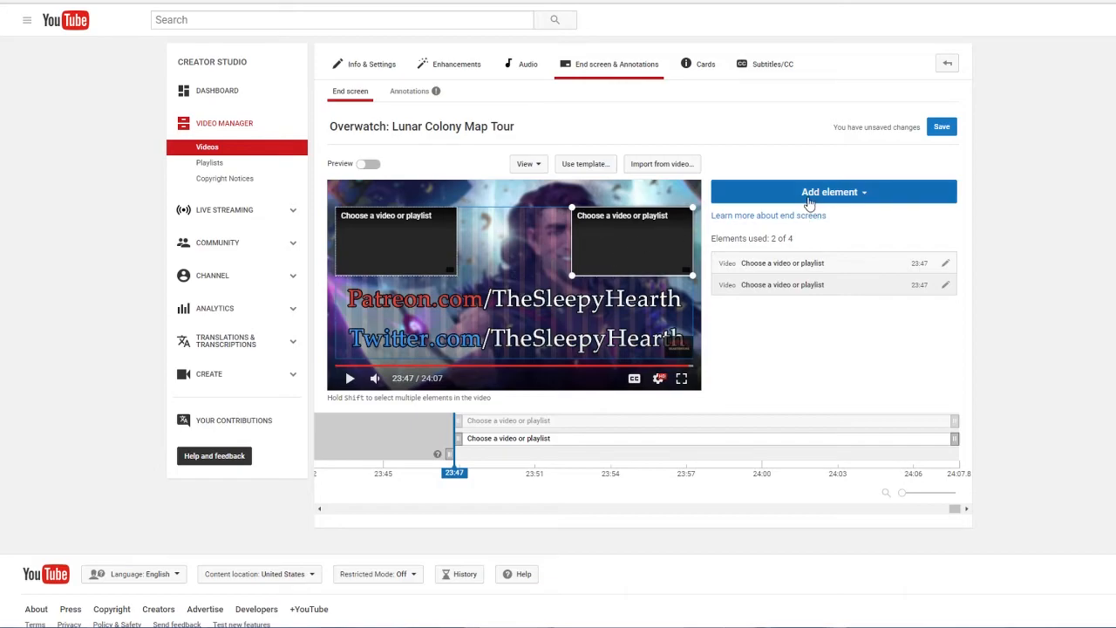
Step: Add a subscribe element, place it at the upper centre between the two videos, and try to save the end screen
click(773, 194)
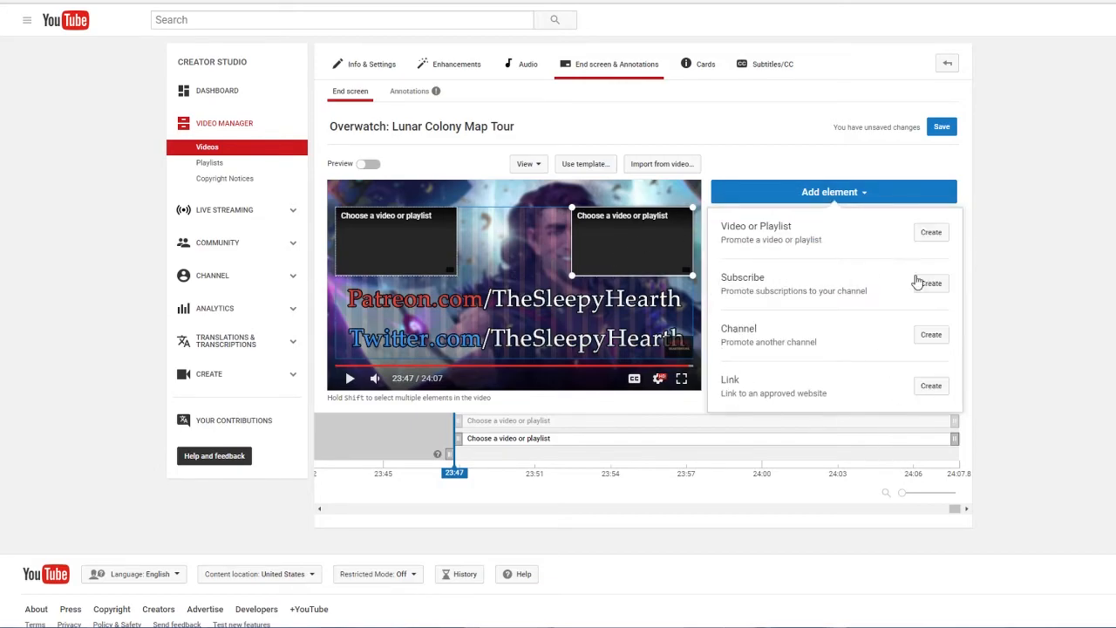
click(929, 283)
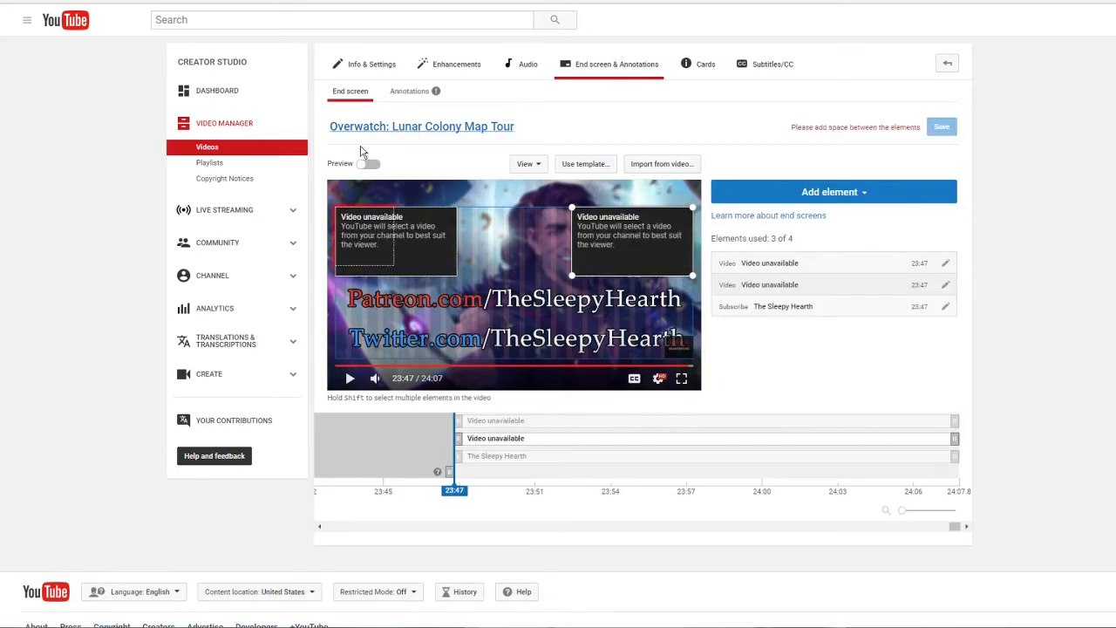
drag(381, 226, 530, 234)
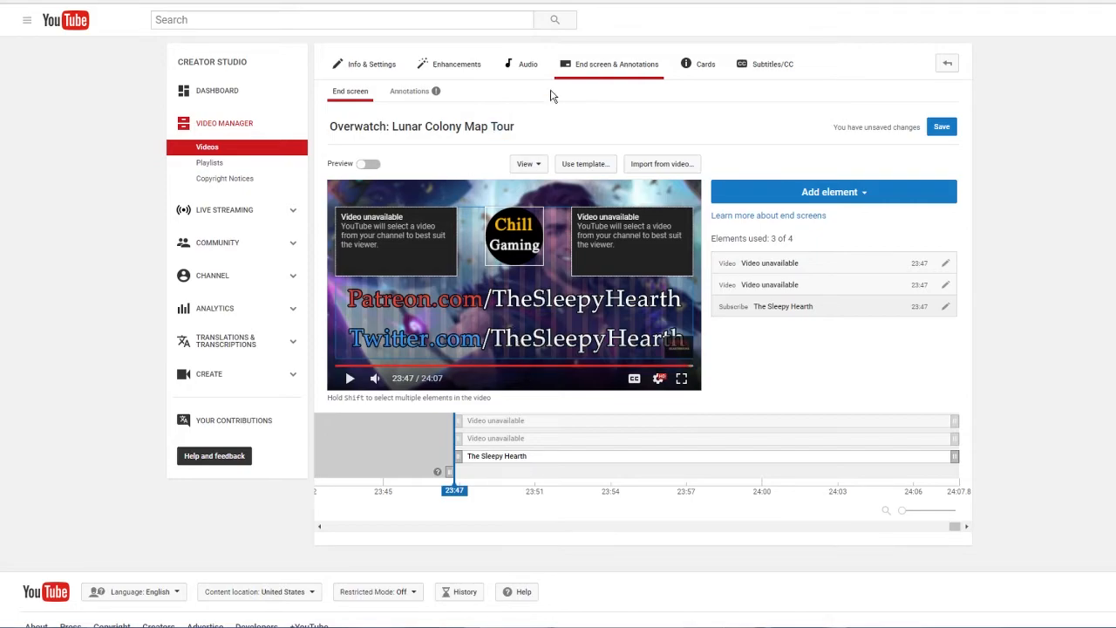
click(940, 127)
Step: Set the left video element to feature the Most recent upload
double_click(402, 245)
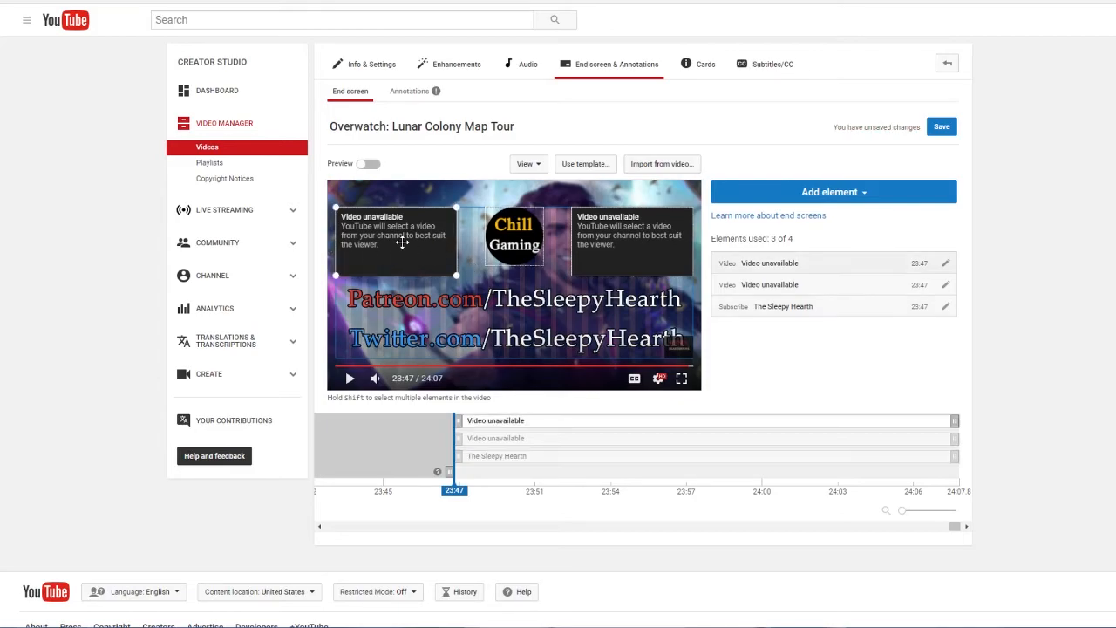
click(474, 183)
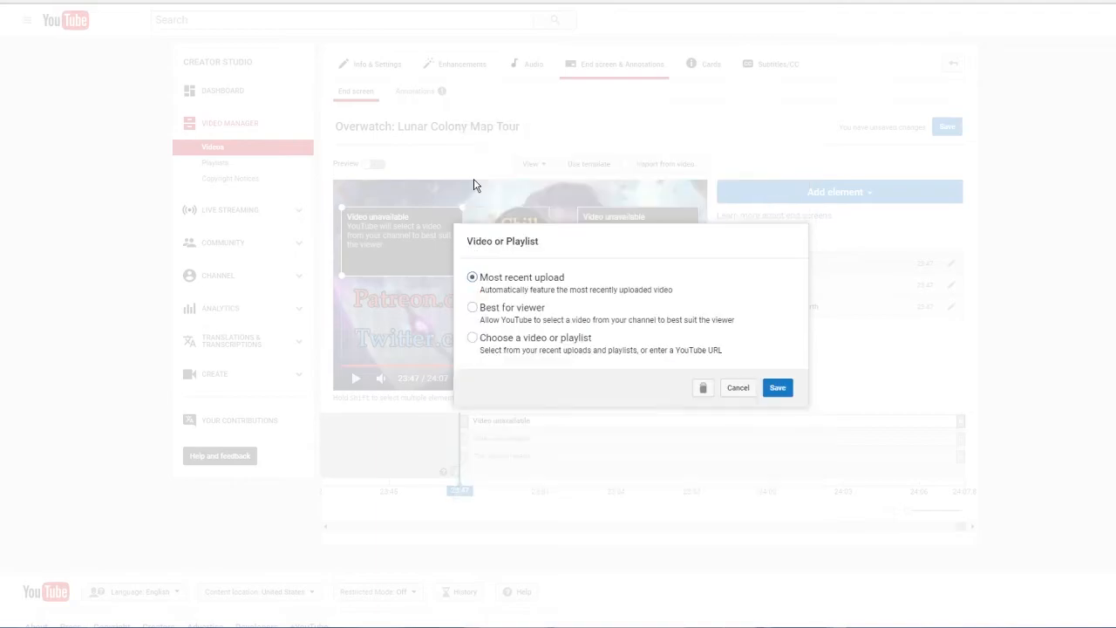
click(777, 387)
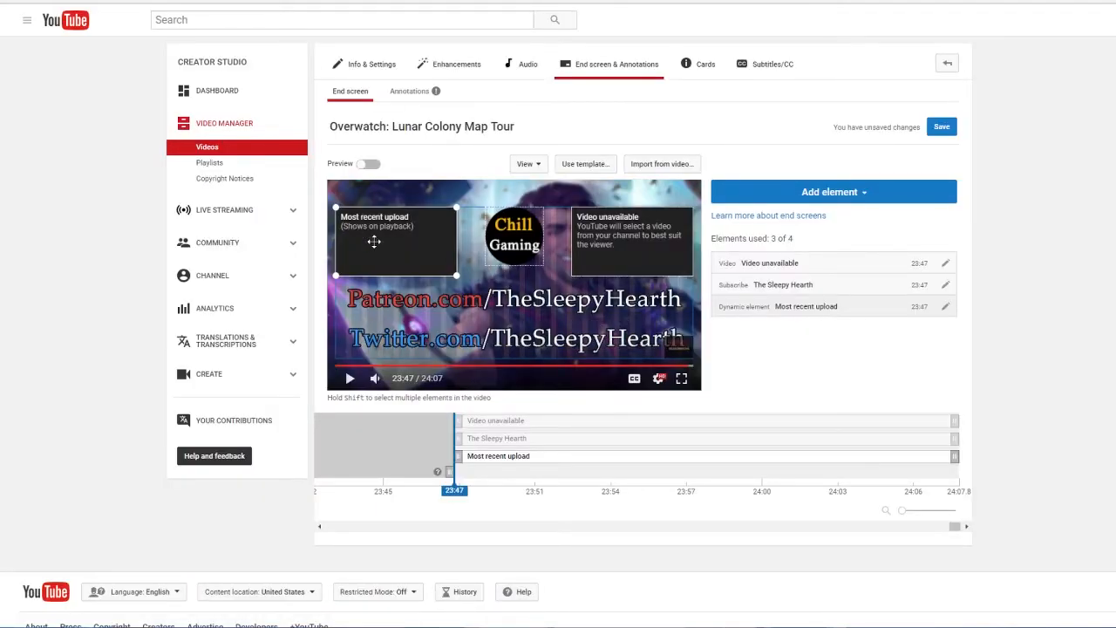
Step: Set the right video element to Best for viewer
double_click(607, 233)
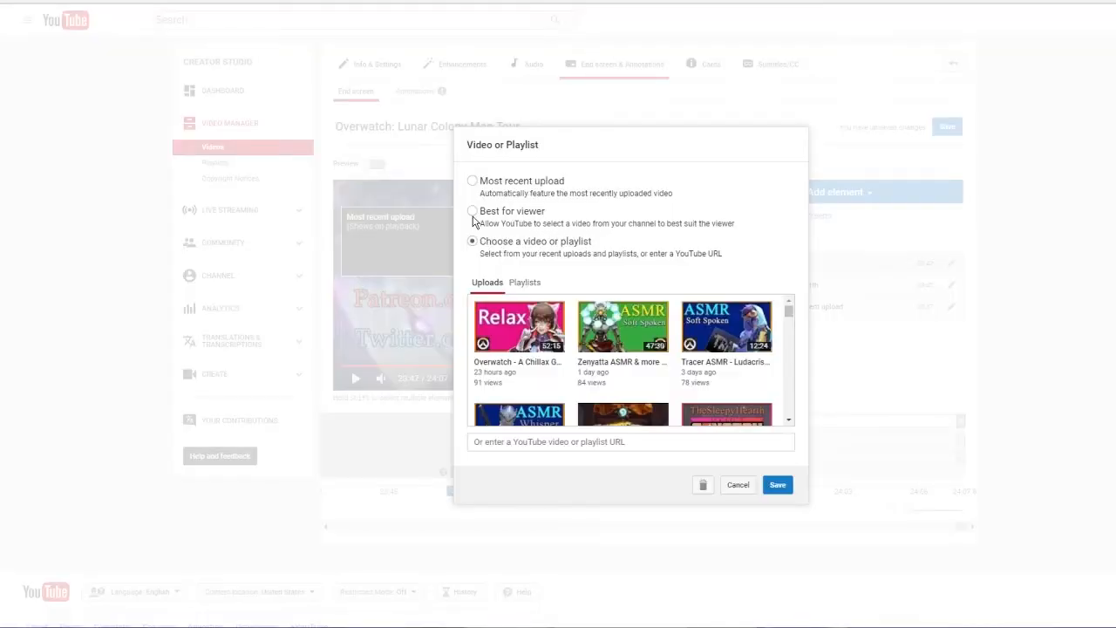
click(471, 211)
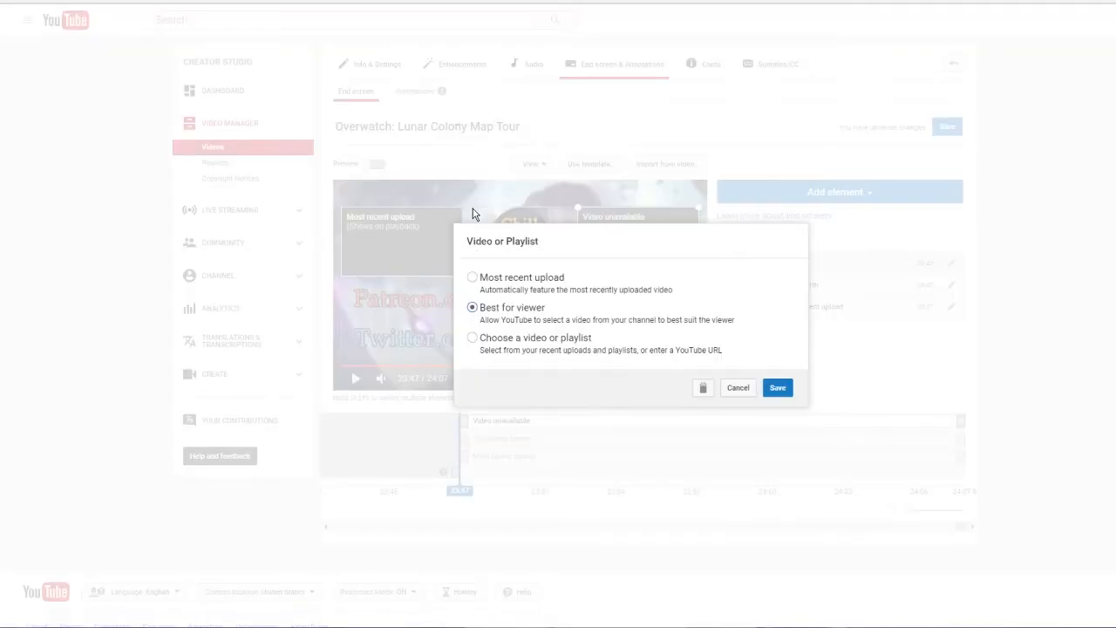
click(782, 392)
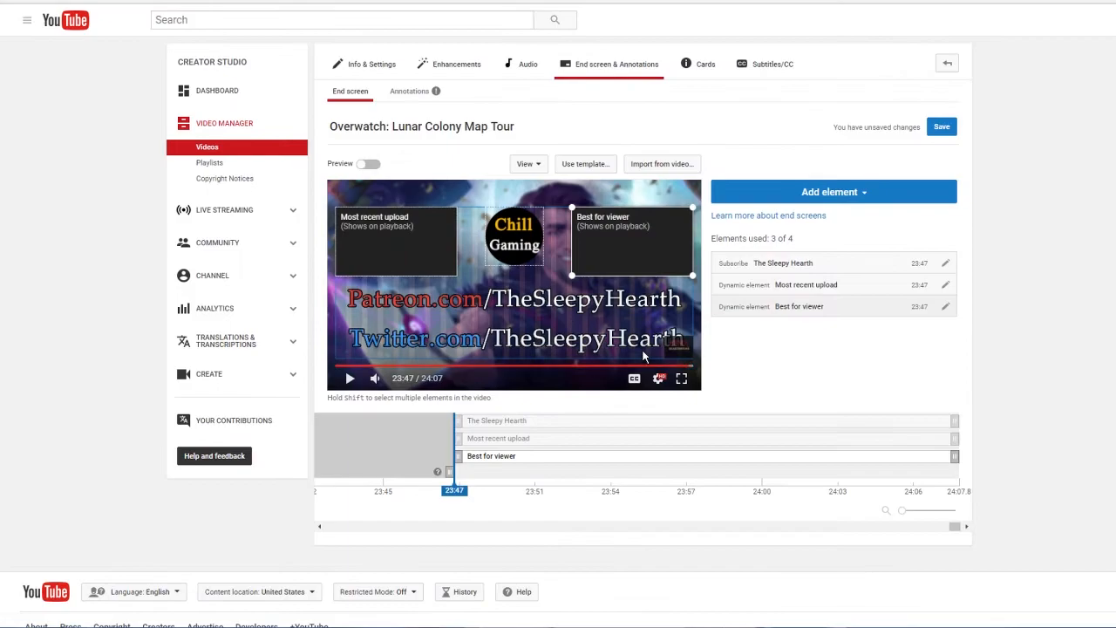
Step: Try to set the left video element to Best for viewer as well, and switch its selection back to Most recent upload
double_click(410, 256)
click(502, 311)
click(777, 388)
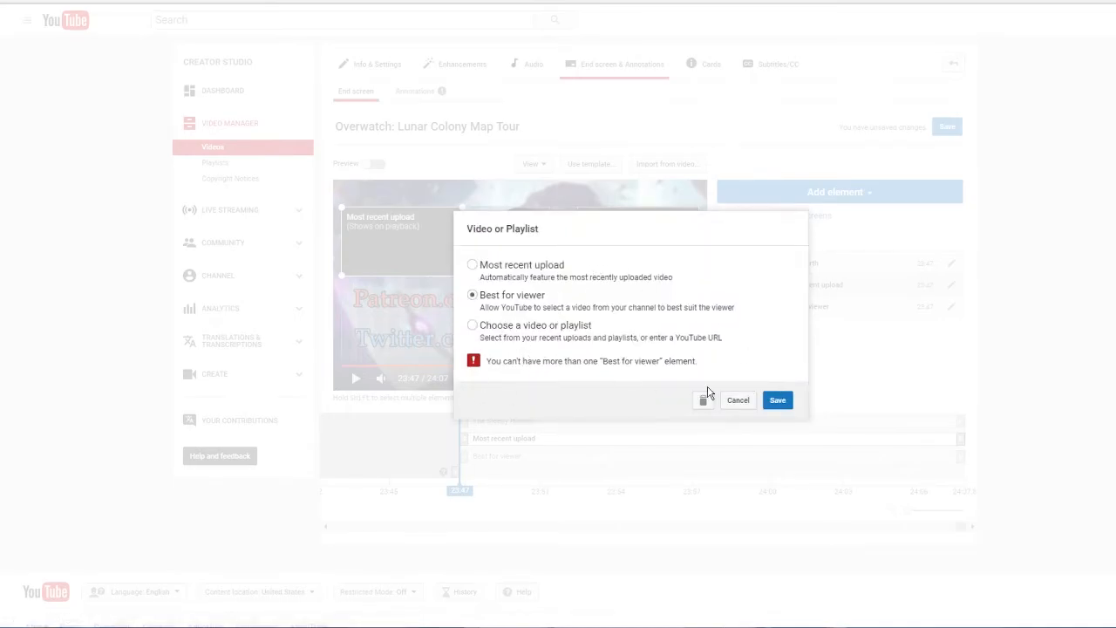
click(471, 265)
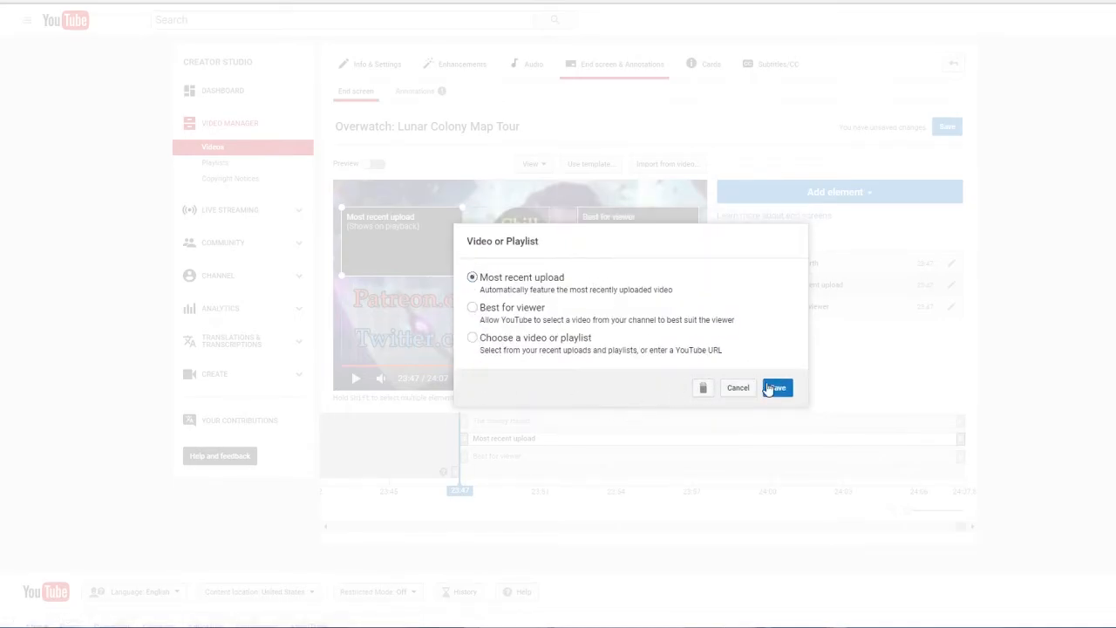
Step: Choose the Zenyatta ASMR & more [soft spoken] upload for the left video element and save the end screen
click(529, 341)
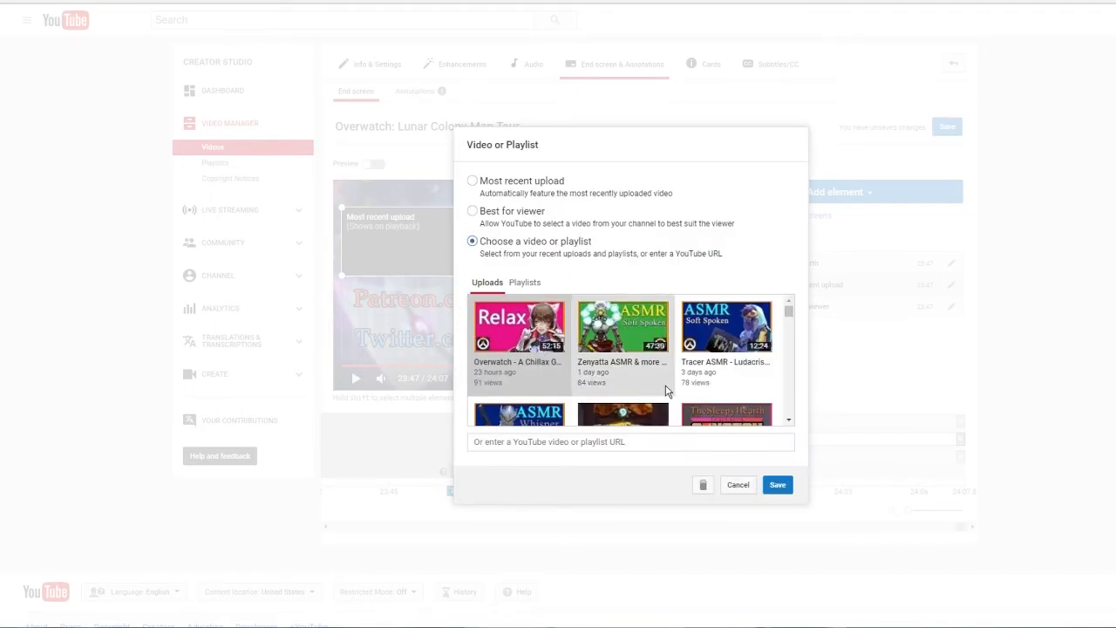
click(610, 343)
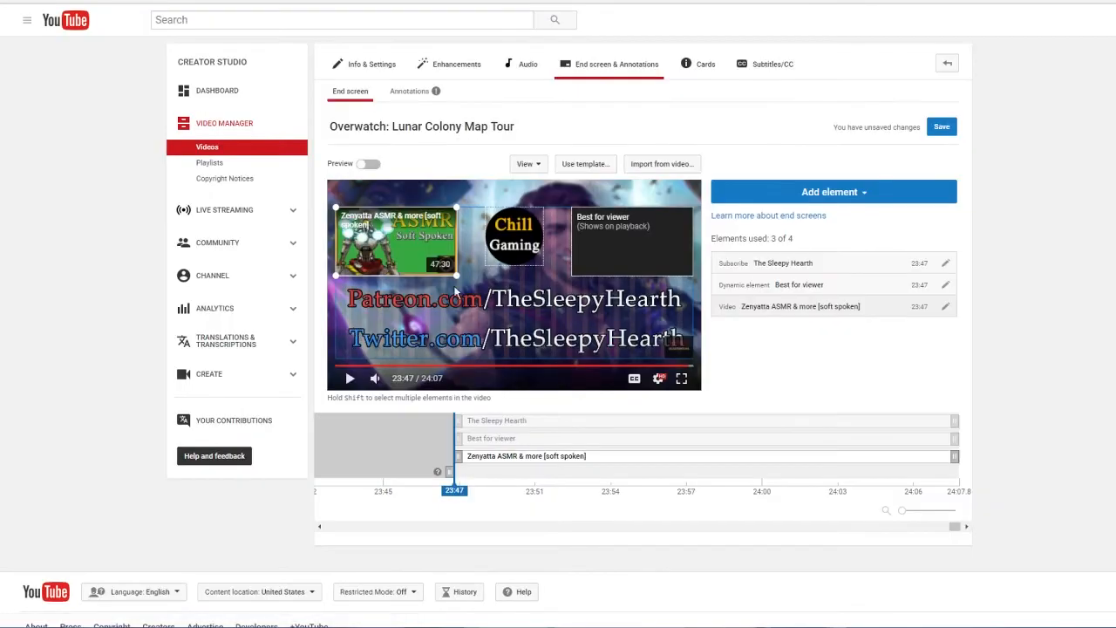
click(940, 127)
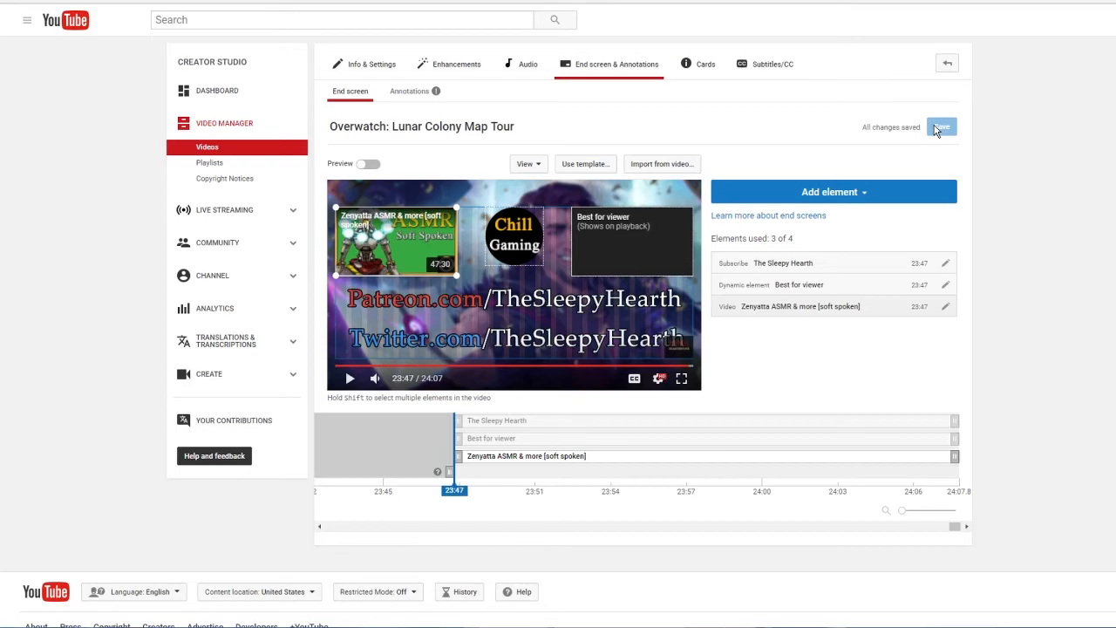
Step: Preview the saved end screen to check its videos and subscribe circle, and leave the preview
click(369, 165)
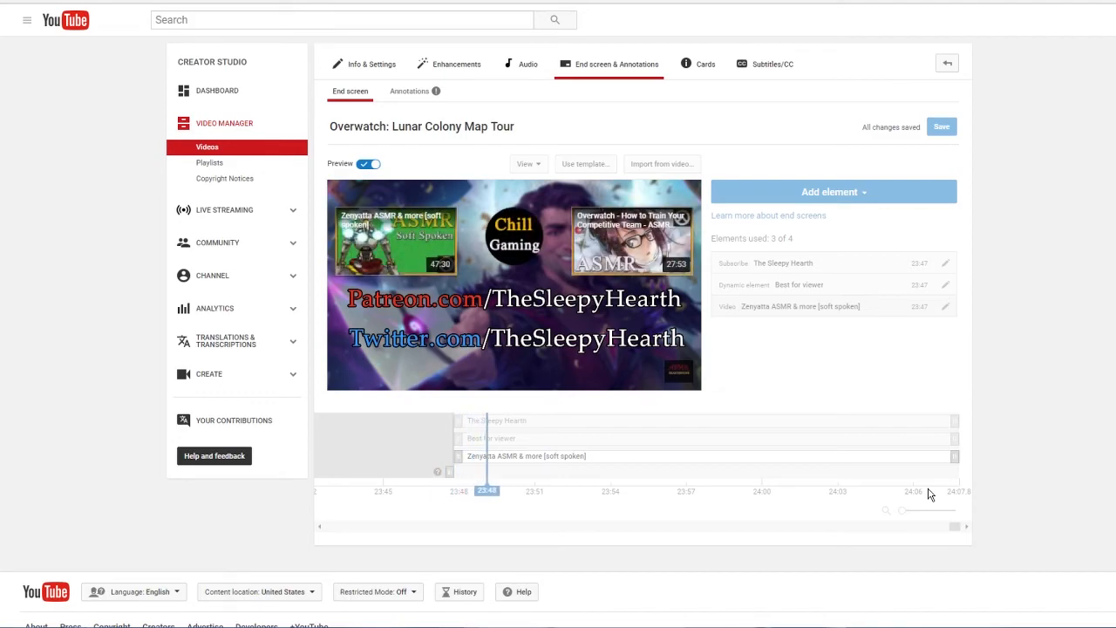
click(370, 166)
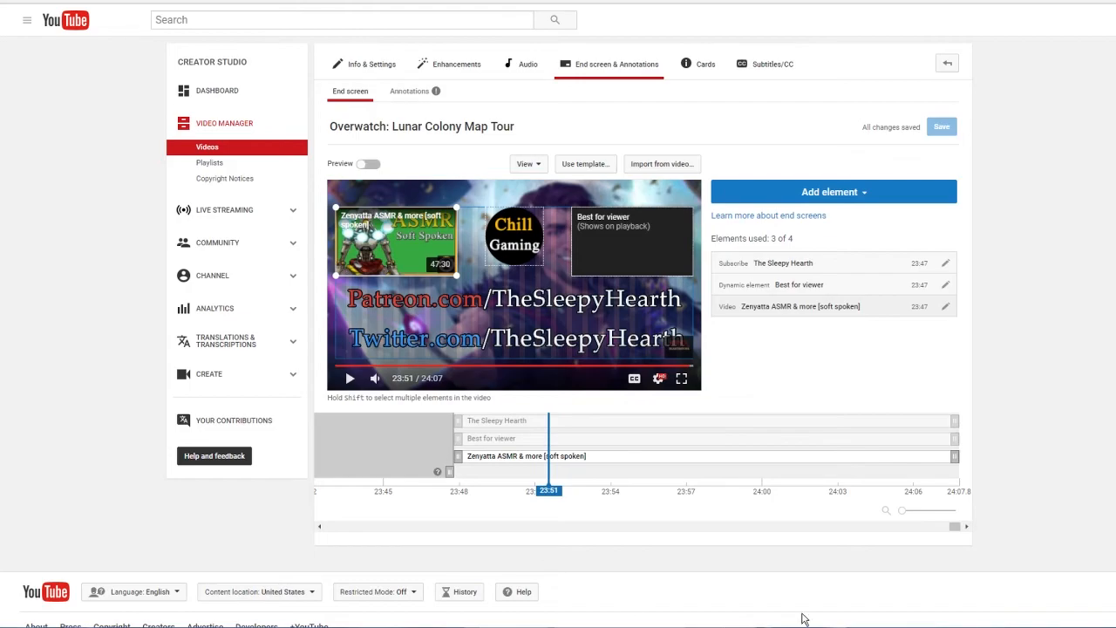